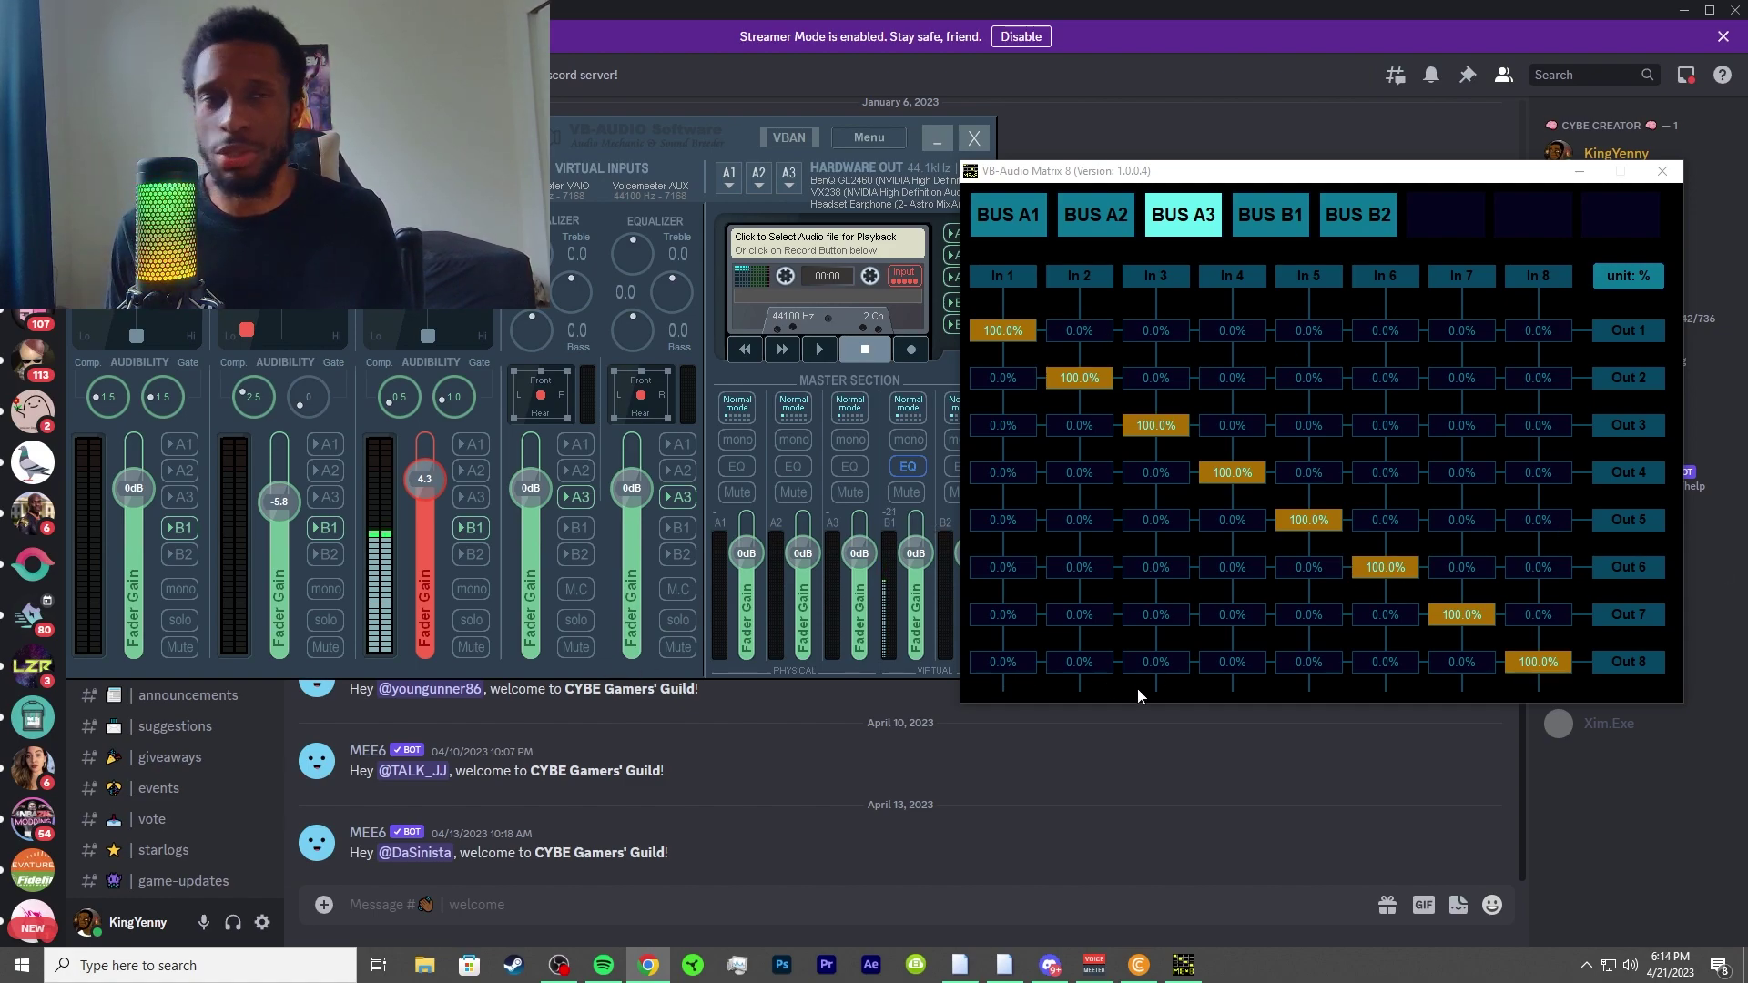
- Reposition the matrix window slightly, then switch its gain unit to dB and back to percent
{"action": "left_click_drag", "start_coordinate": [1295, 172], "coordinate": [1306, 156]}
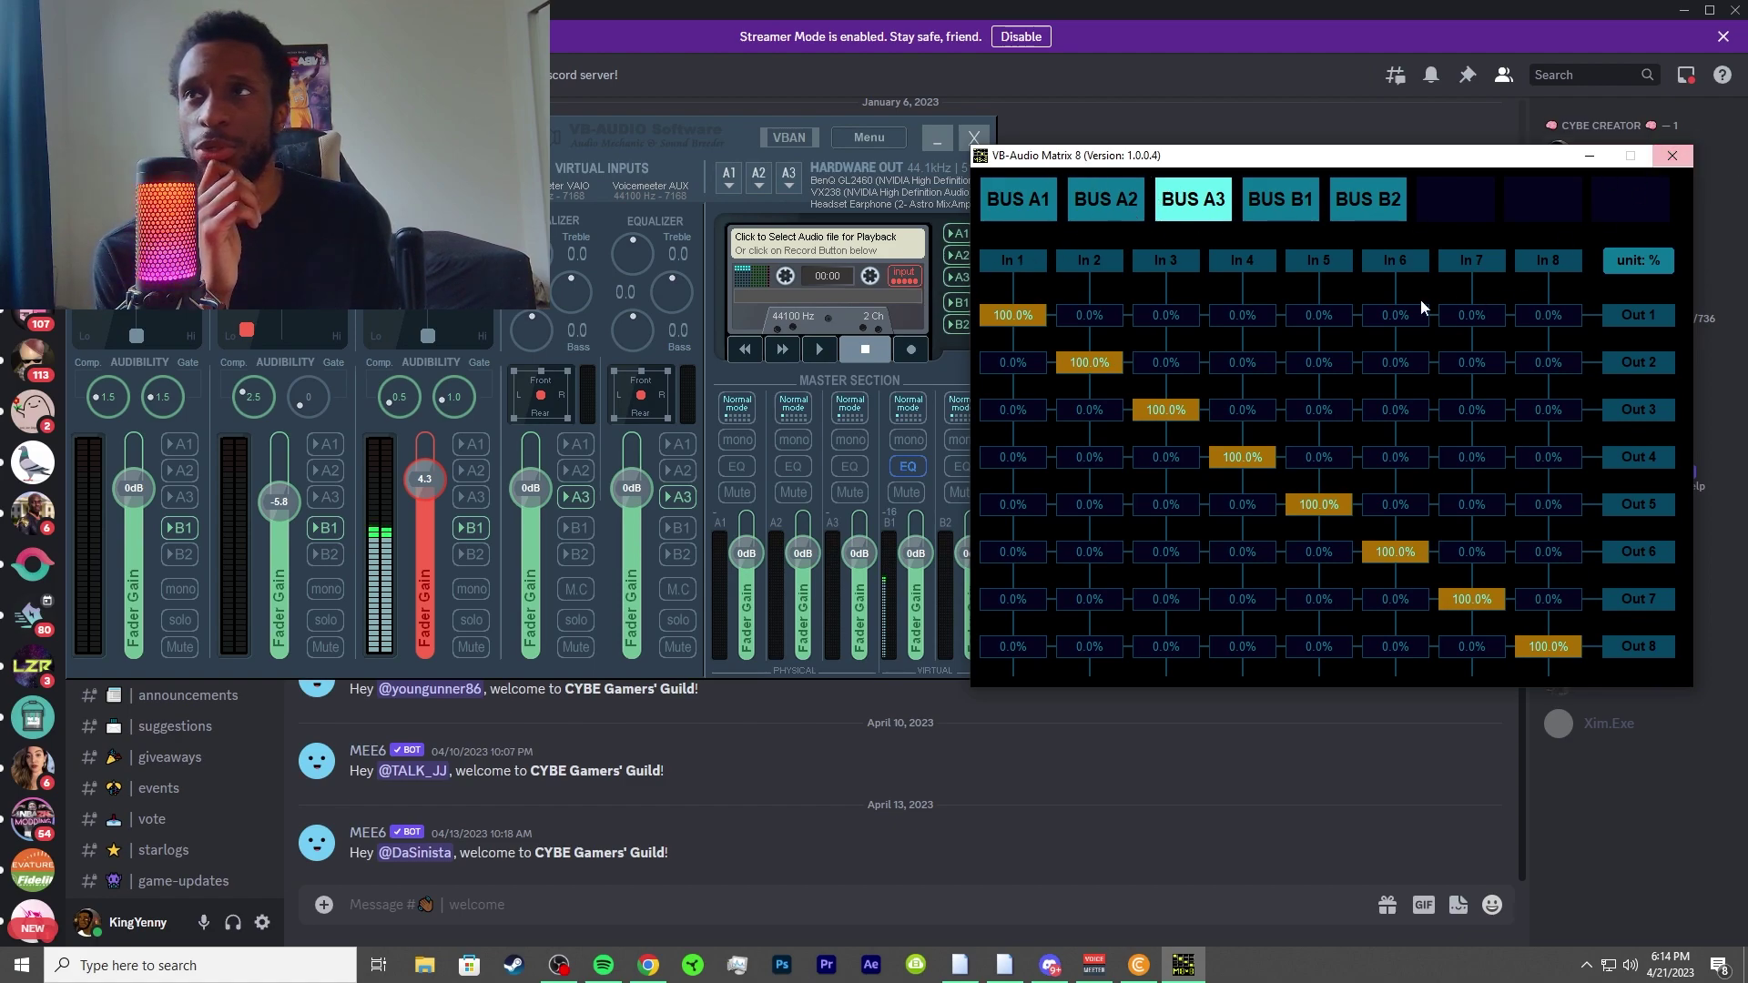
{"action": "left_click", "coordinate": [1632, 269]}
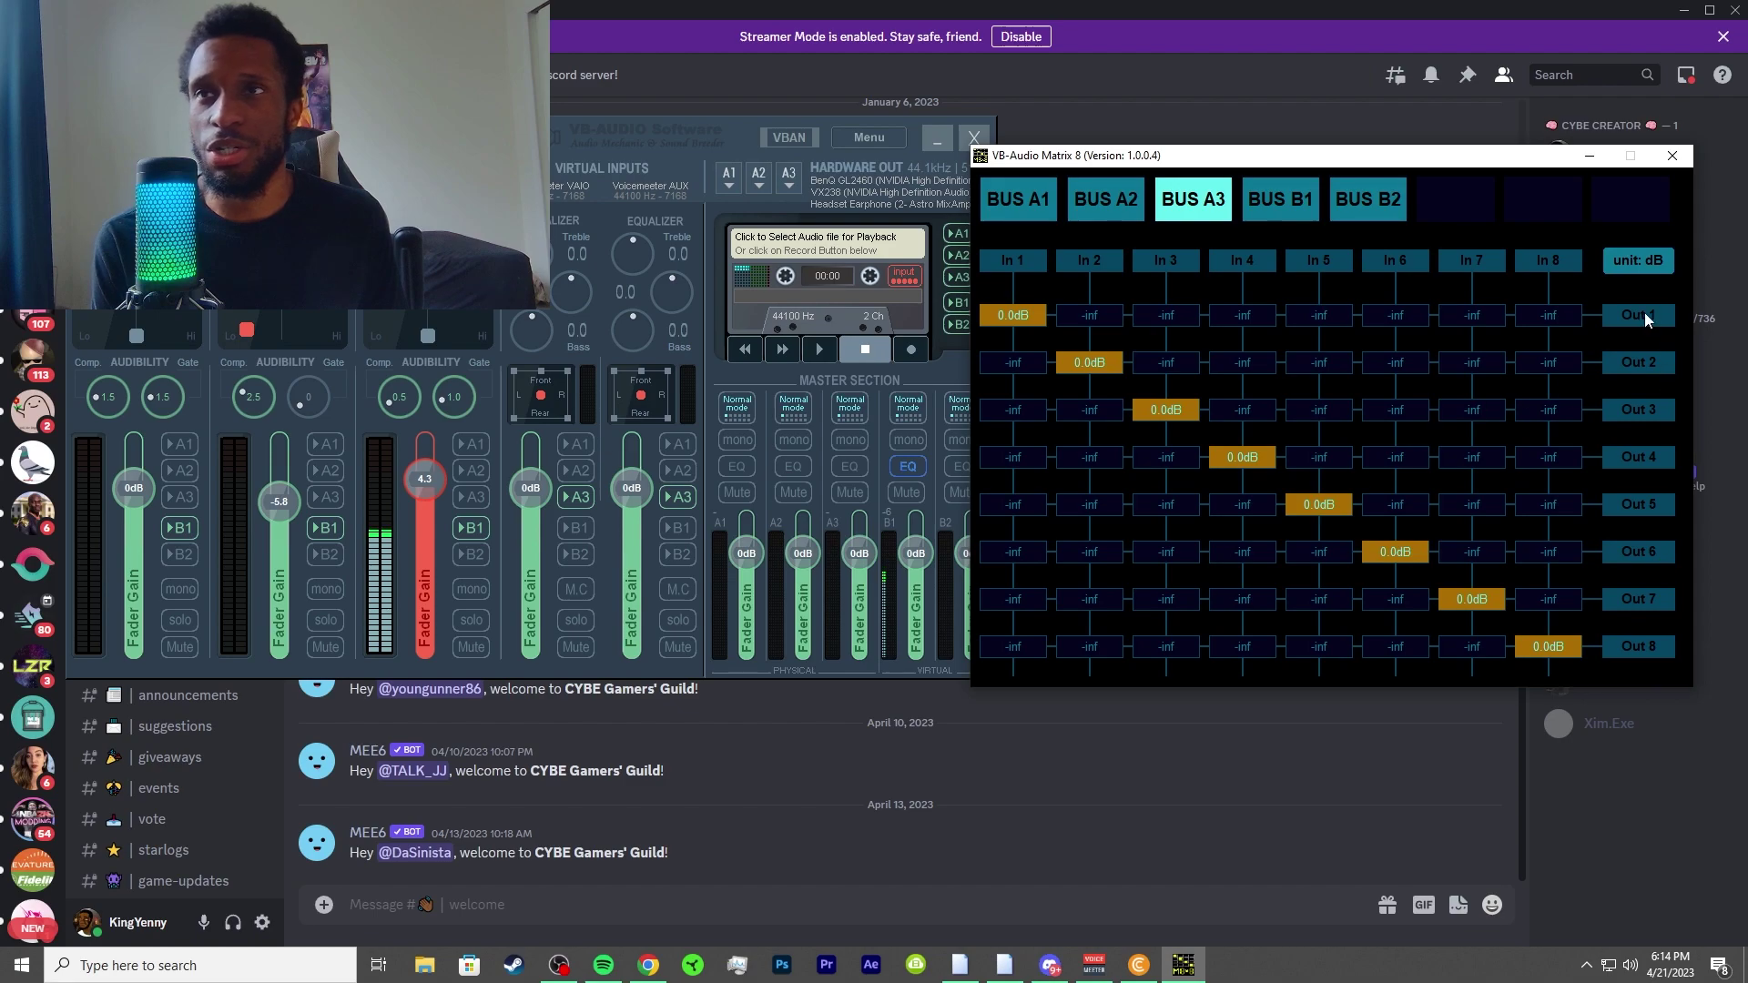
{"action": "left_click", "coordinate": [1648, 260]}
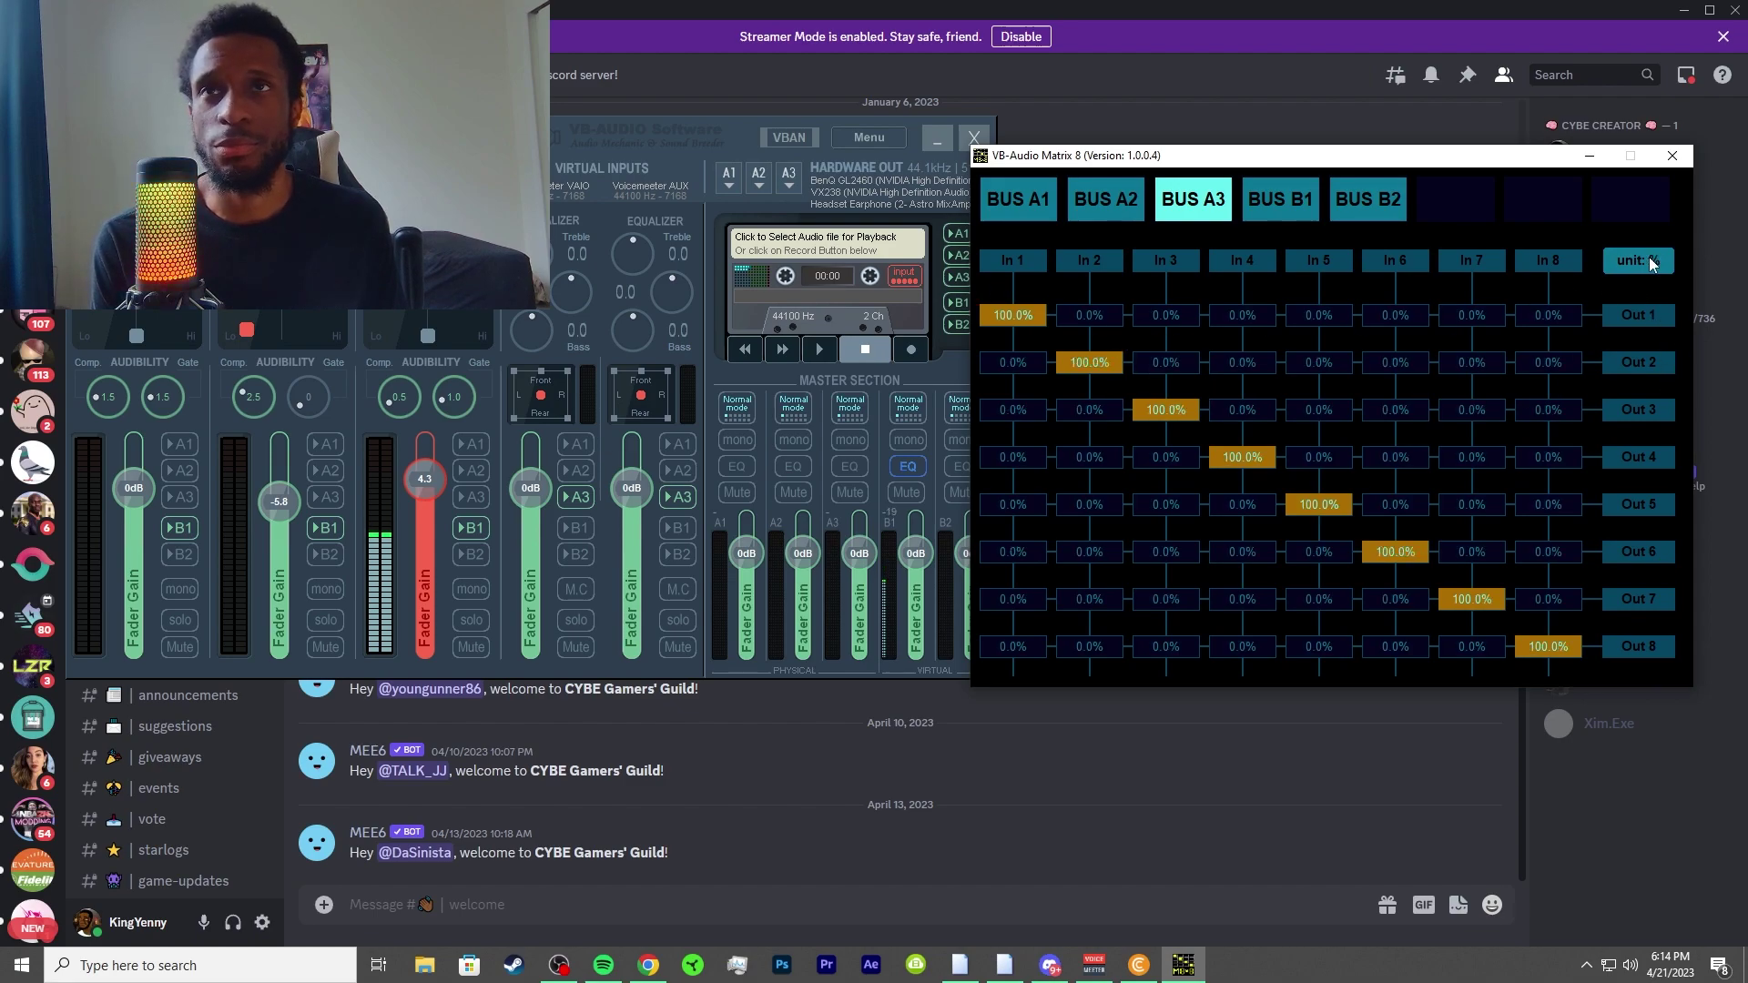
- Close the gain matrix window and relaunch the 8x8 Gain Matrix A.P.A. from Voicemeeter
{"action": "left_click", "coordinate": [1671, 155]}
{"action": "left_click", "coordinate": [876, 140]}
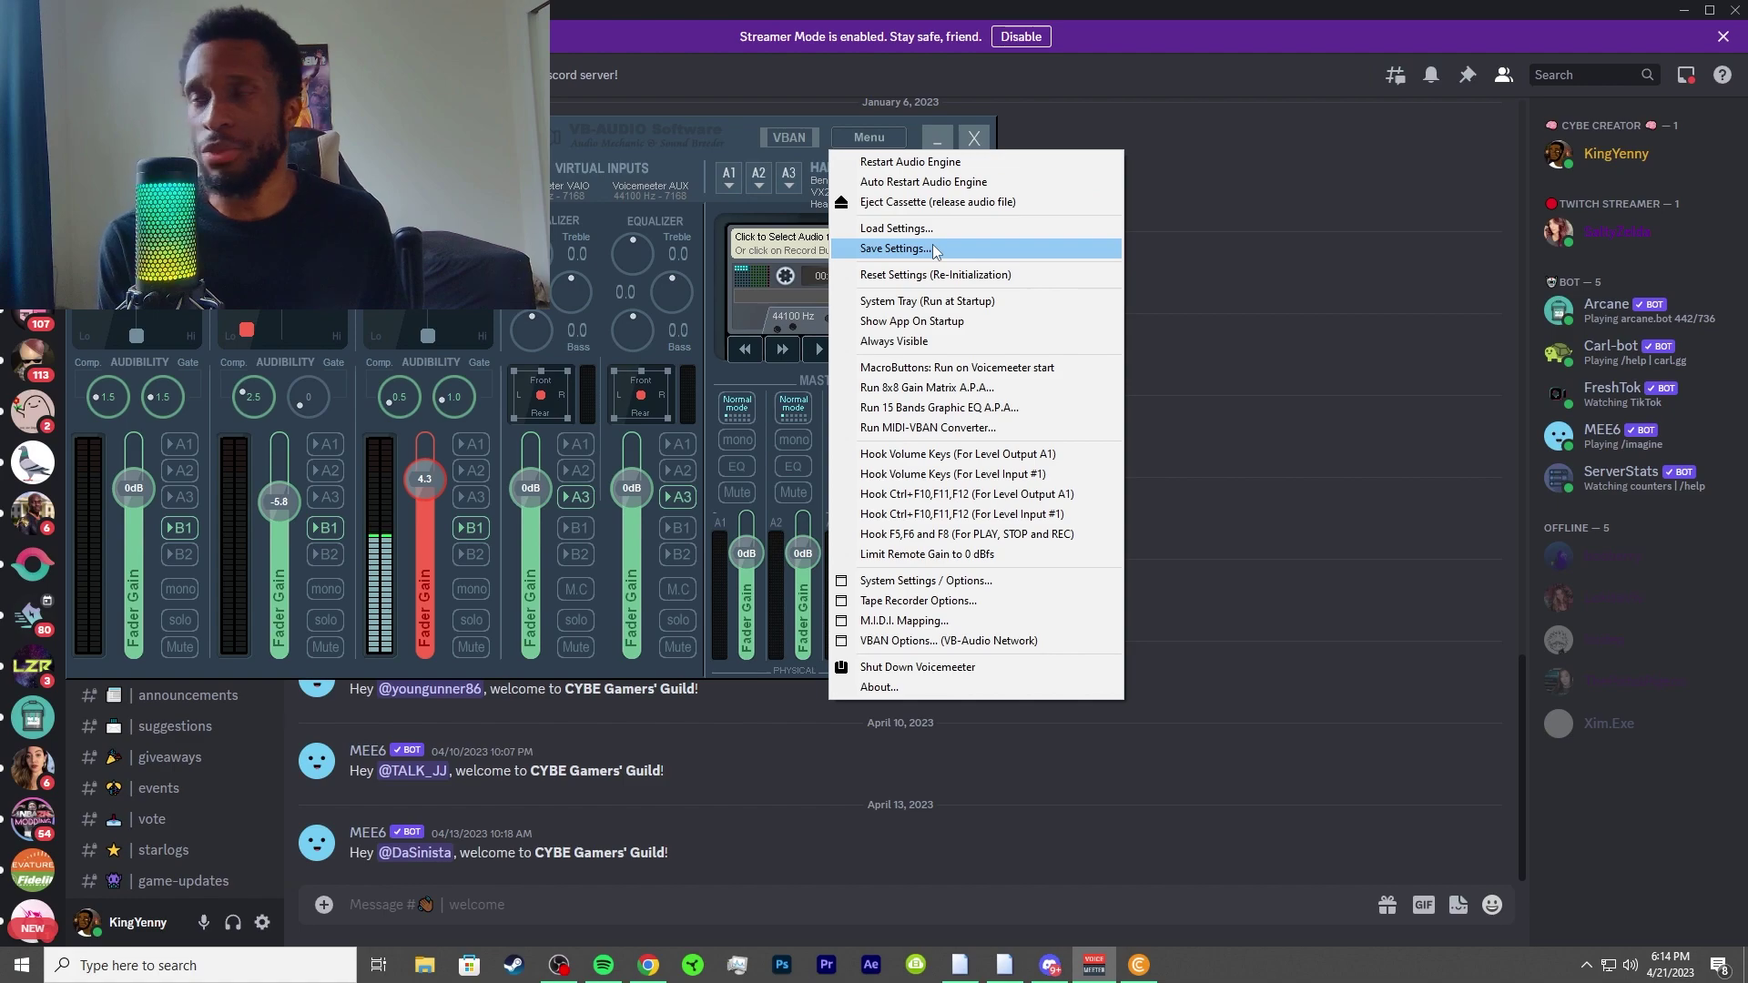
{"action": "left_click", "coordinate": [917, 389]}
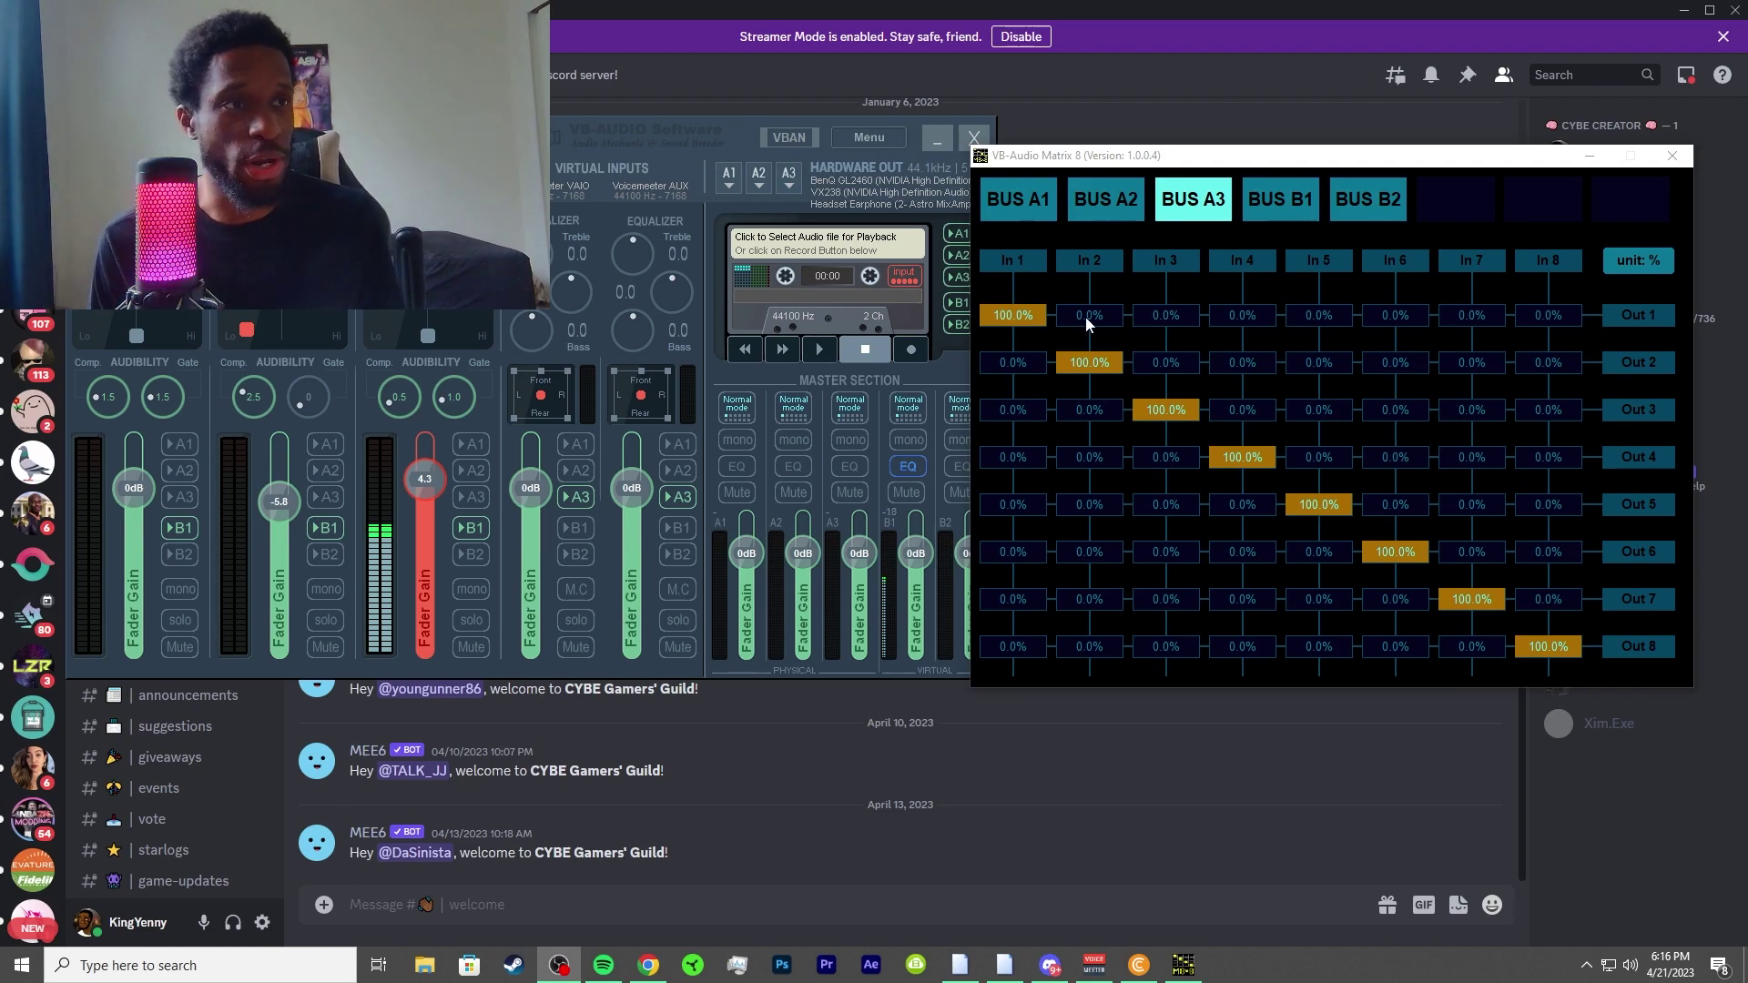
- Select BUS B1 in the matrix and raise the gain from In 2 to Out 1 to 90%
{"action": "left_click", "coordinate": [1296, 201]}
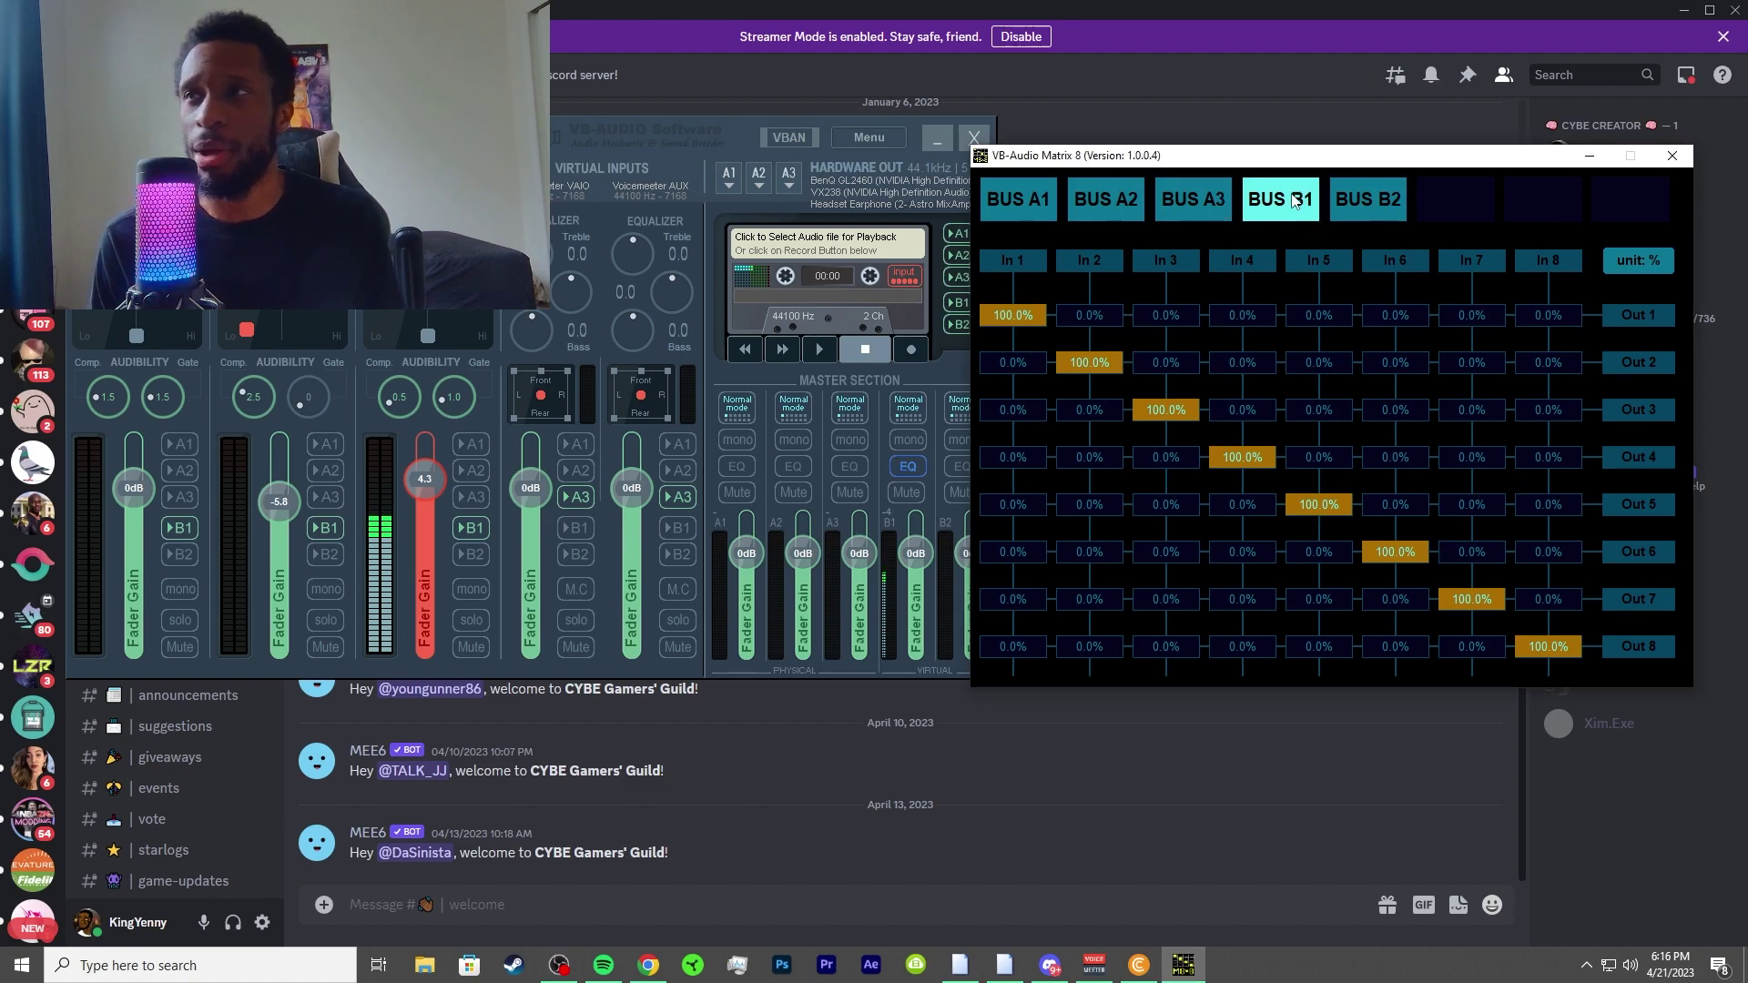
{"action": "left_click", "coordinate": [1193, 199]}
{"action": "left_click", "coordinate": [1298, 207]}
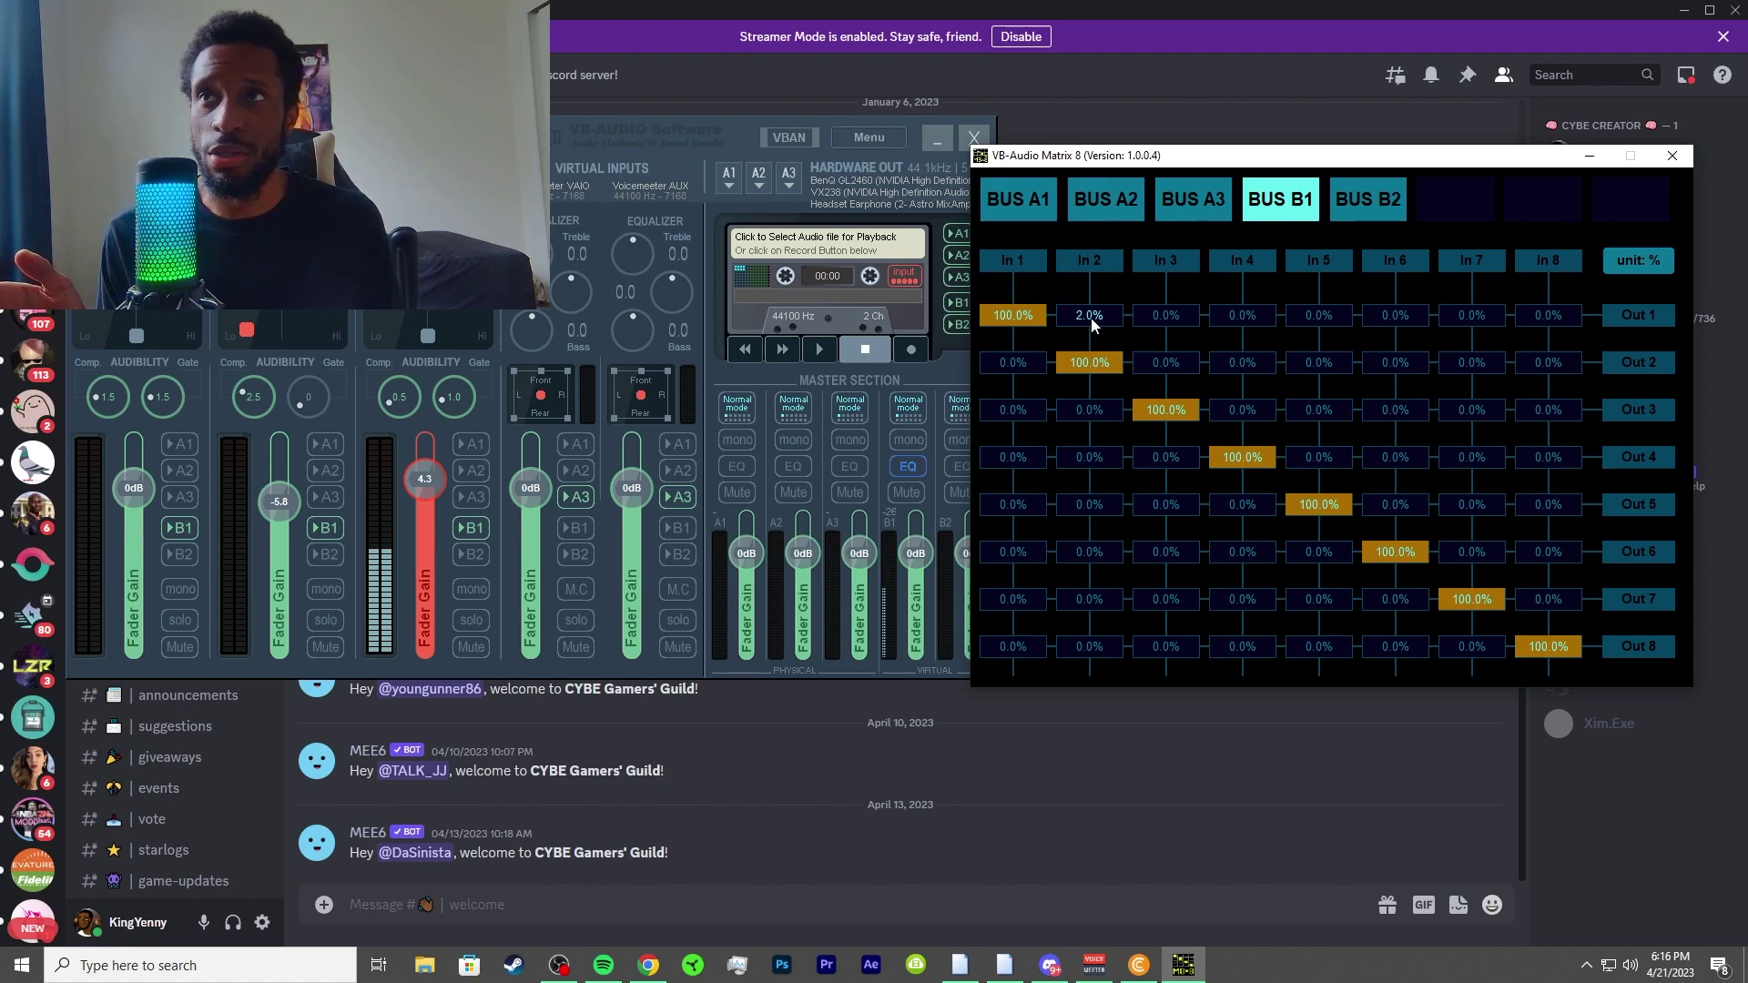
{"action": "scroll", "coordinate": [1093, 325], "scroll_direction": "up", "scroll_amount": 1}
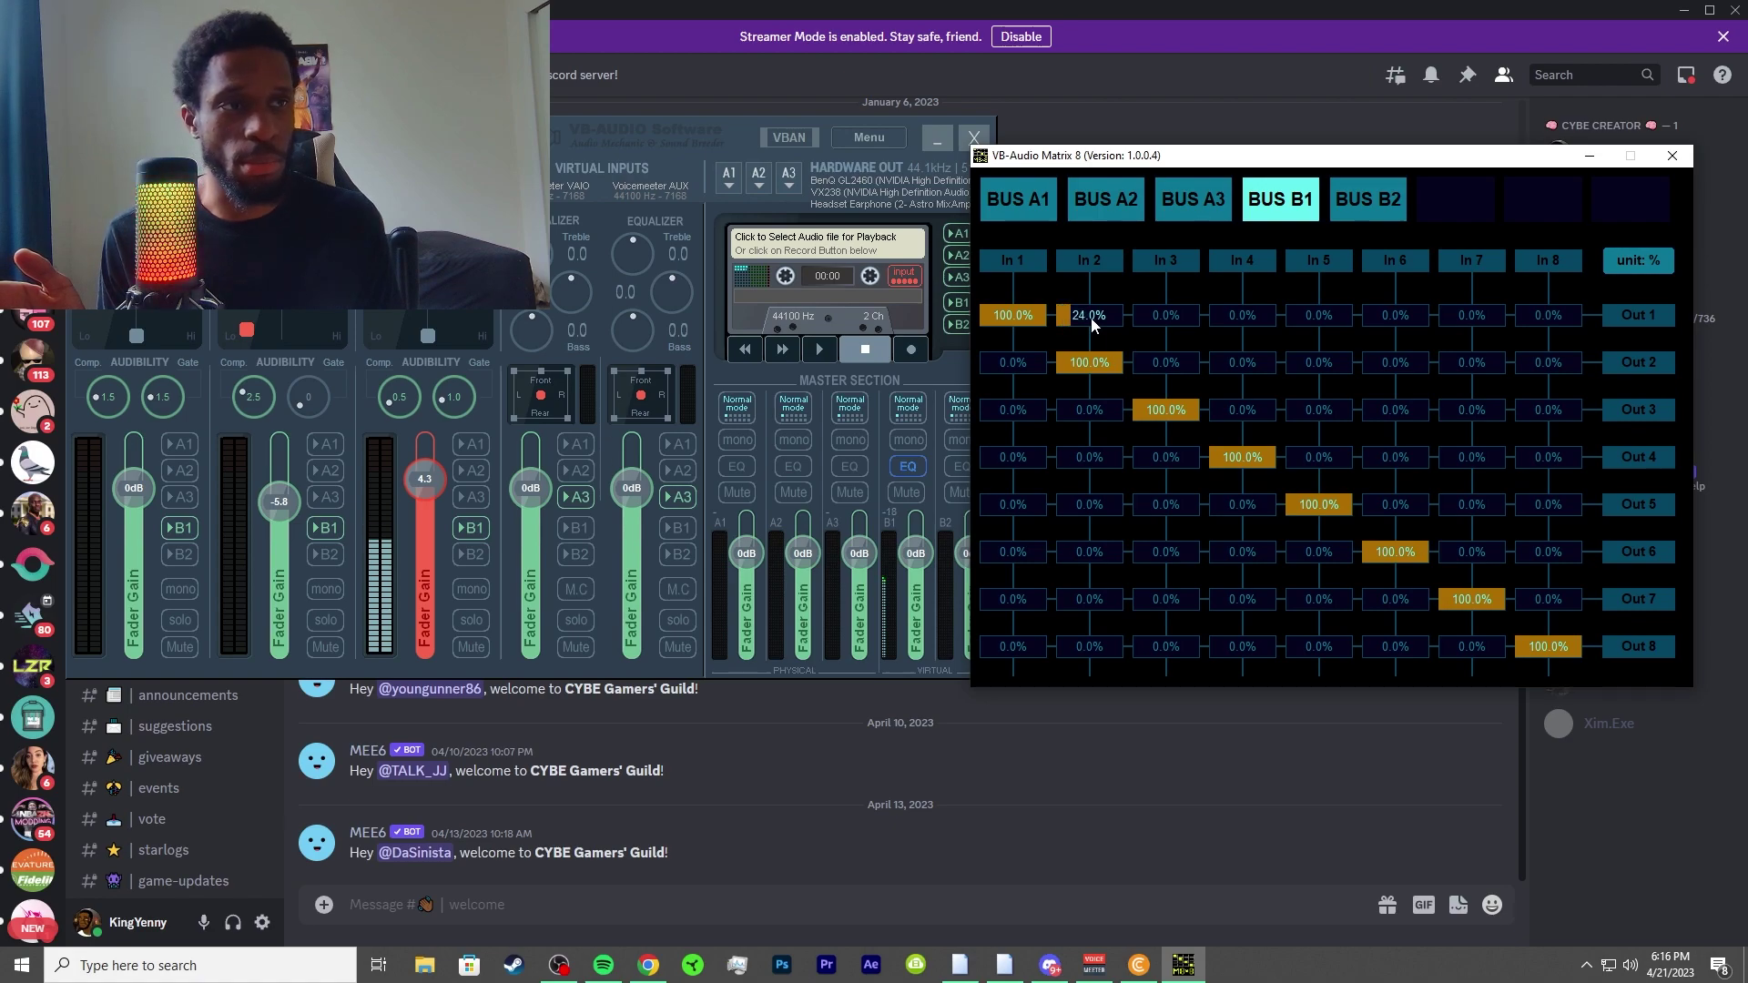
{"action": "scroll", "coordinate": [1093, 325], "scroll_direction": "up", "scroll_amount": 4}
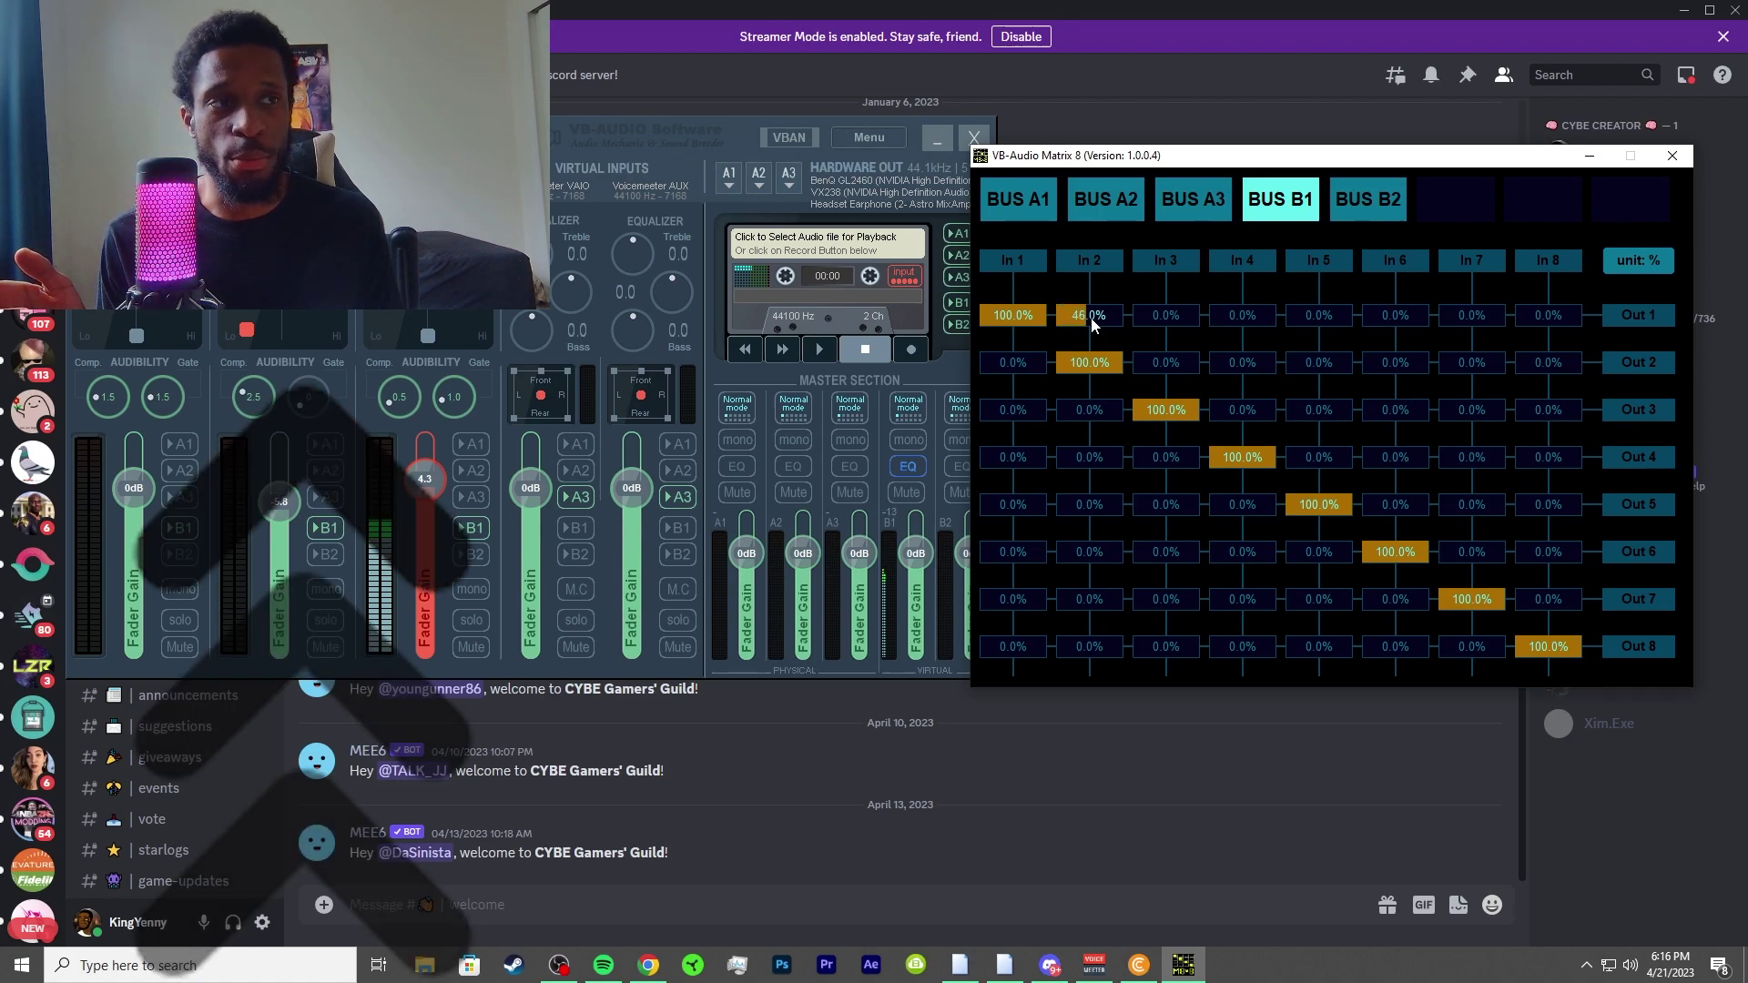
{"action": "scroll", "coordinate": [1094, 325], "scroll_direction": "up", "scroll_amount": 5}
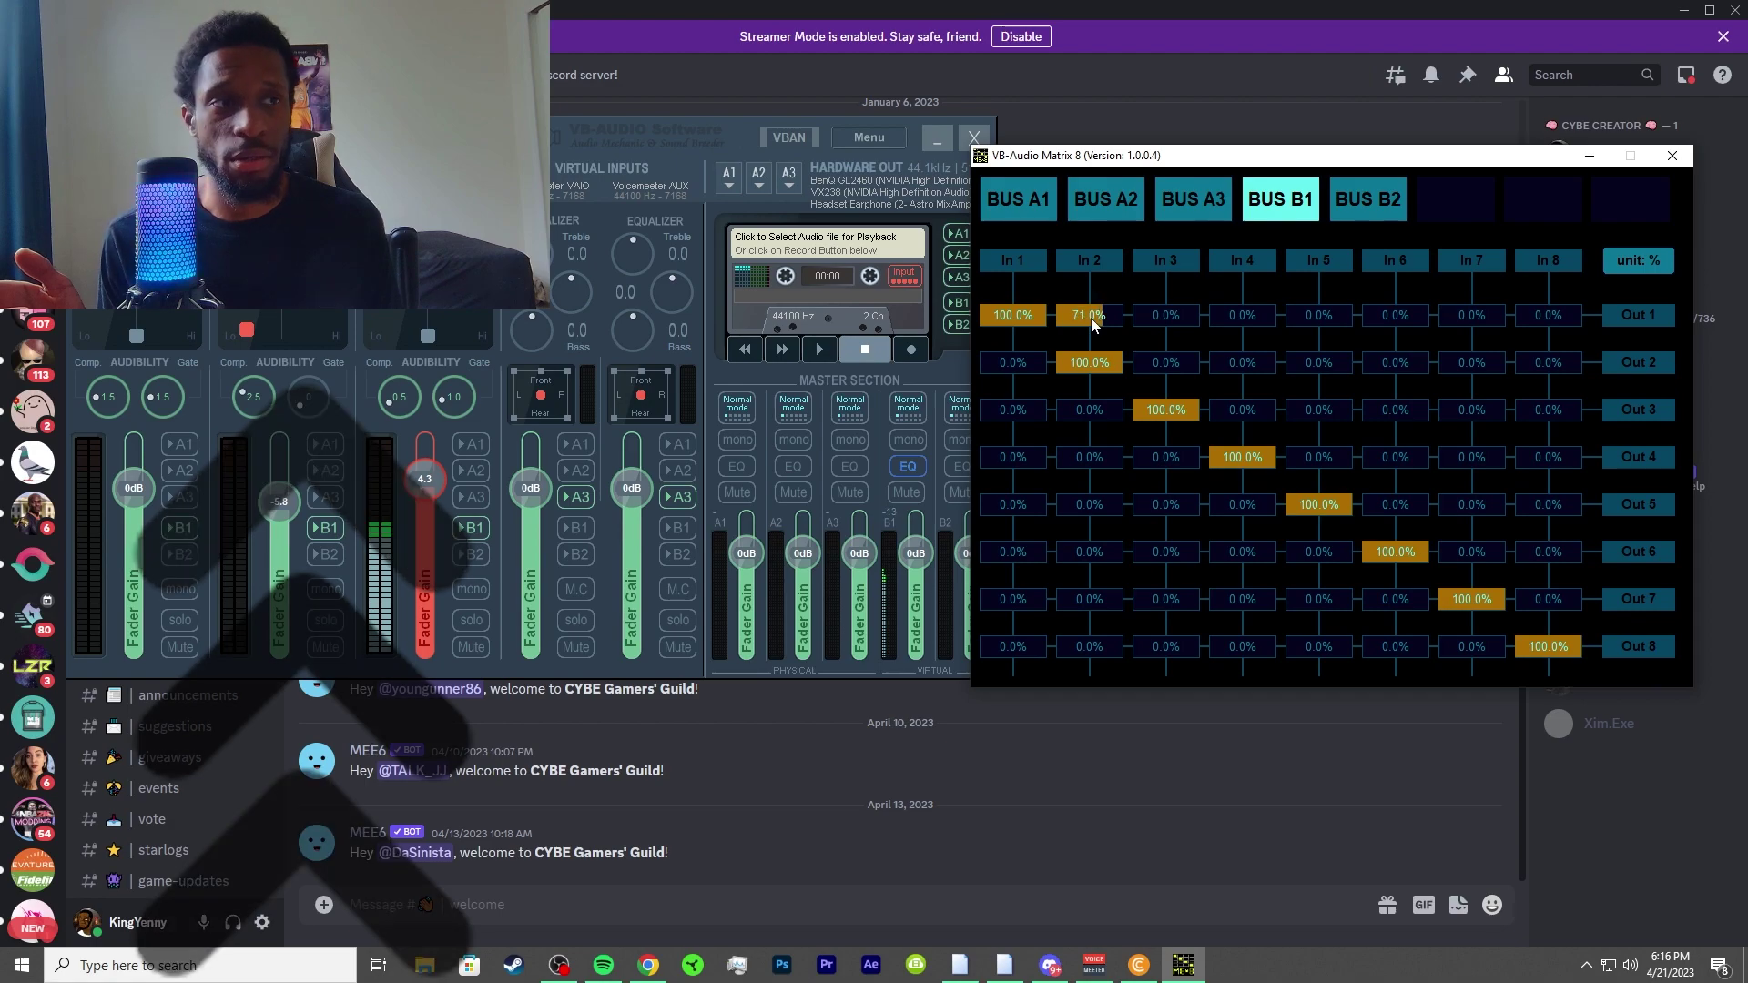
{"action": "scroll", "coordinate": [1093, 325], "scroll_direction": "up", "scroll_amount": 2}
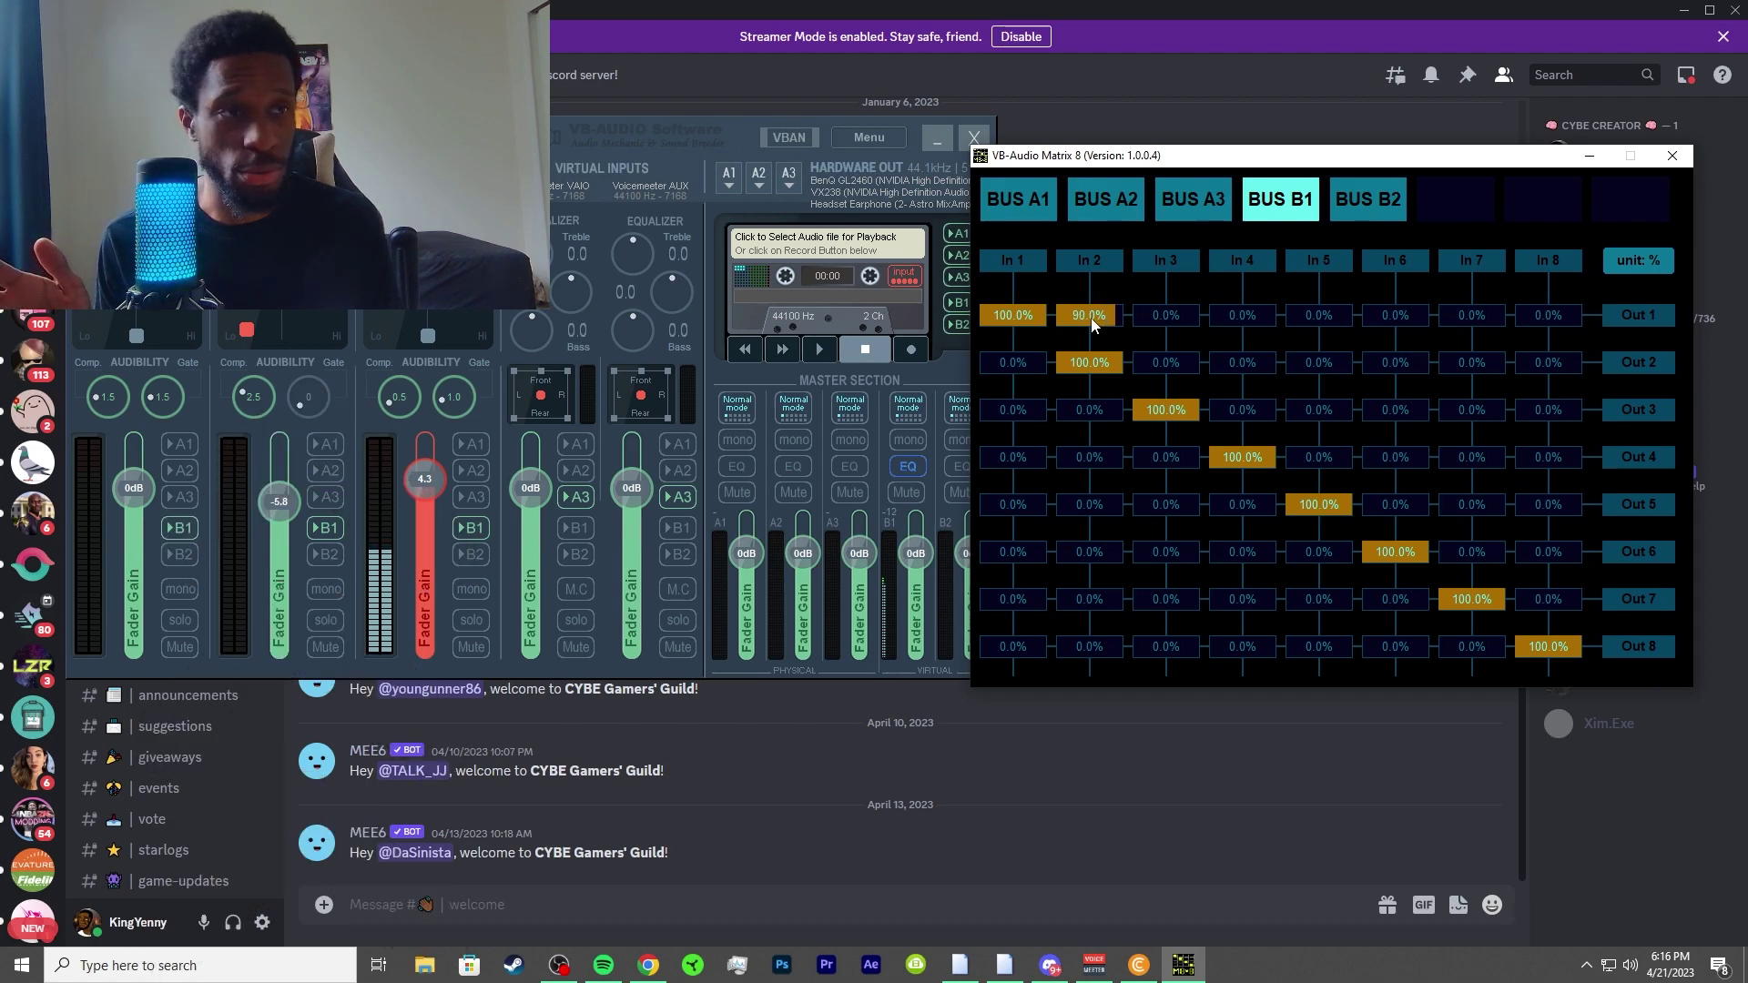
- Lower the BUS B1 gain from In 2 to Out 1 back to 0%
{"action": "scroll", "coordinate": [1093, 325], "scroll_direction": "down", "scroll_amount": 2}
{"action": "scroll", "coordinate": [1093, 325], "scroll_direction": "down", "scroll_amount": 5}
{"action": "scroll", "coordinate": [1093, 325], "scroll_direction": "down", "scroll_amount": 8}
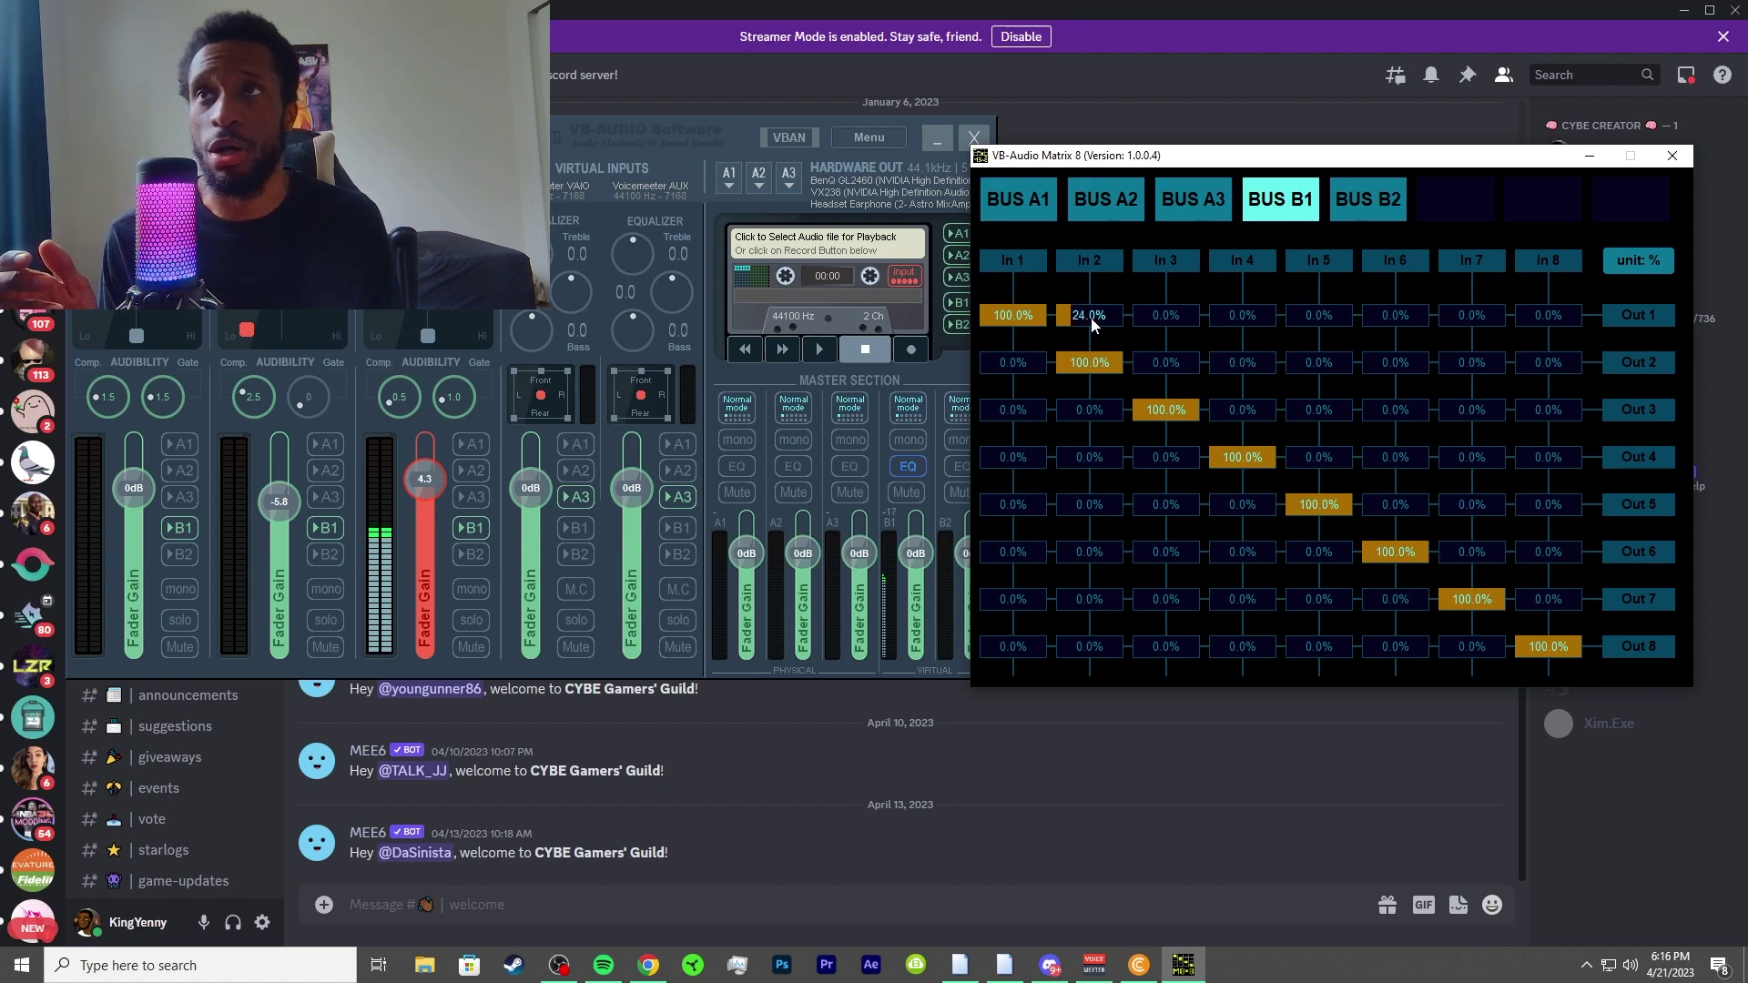
{"action": "scroll", "coordinate": [1094, 325], "scroll_direction": "down", "scroll_amount": 6}
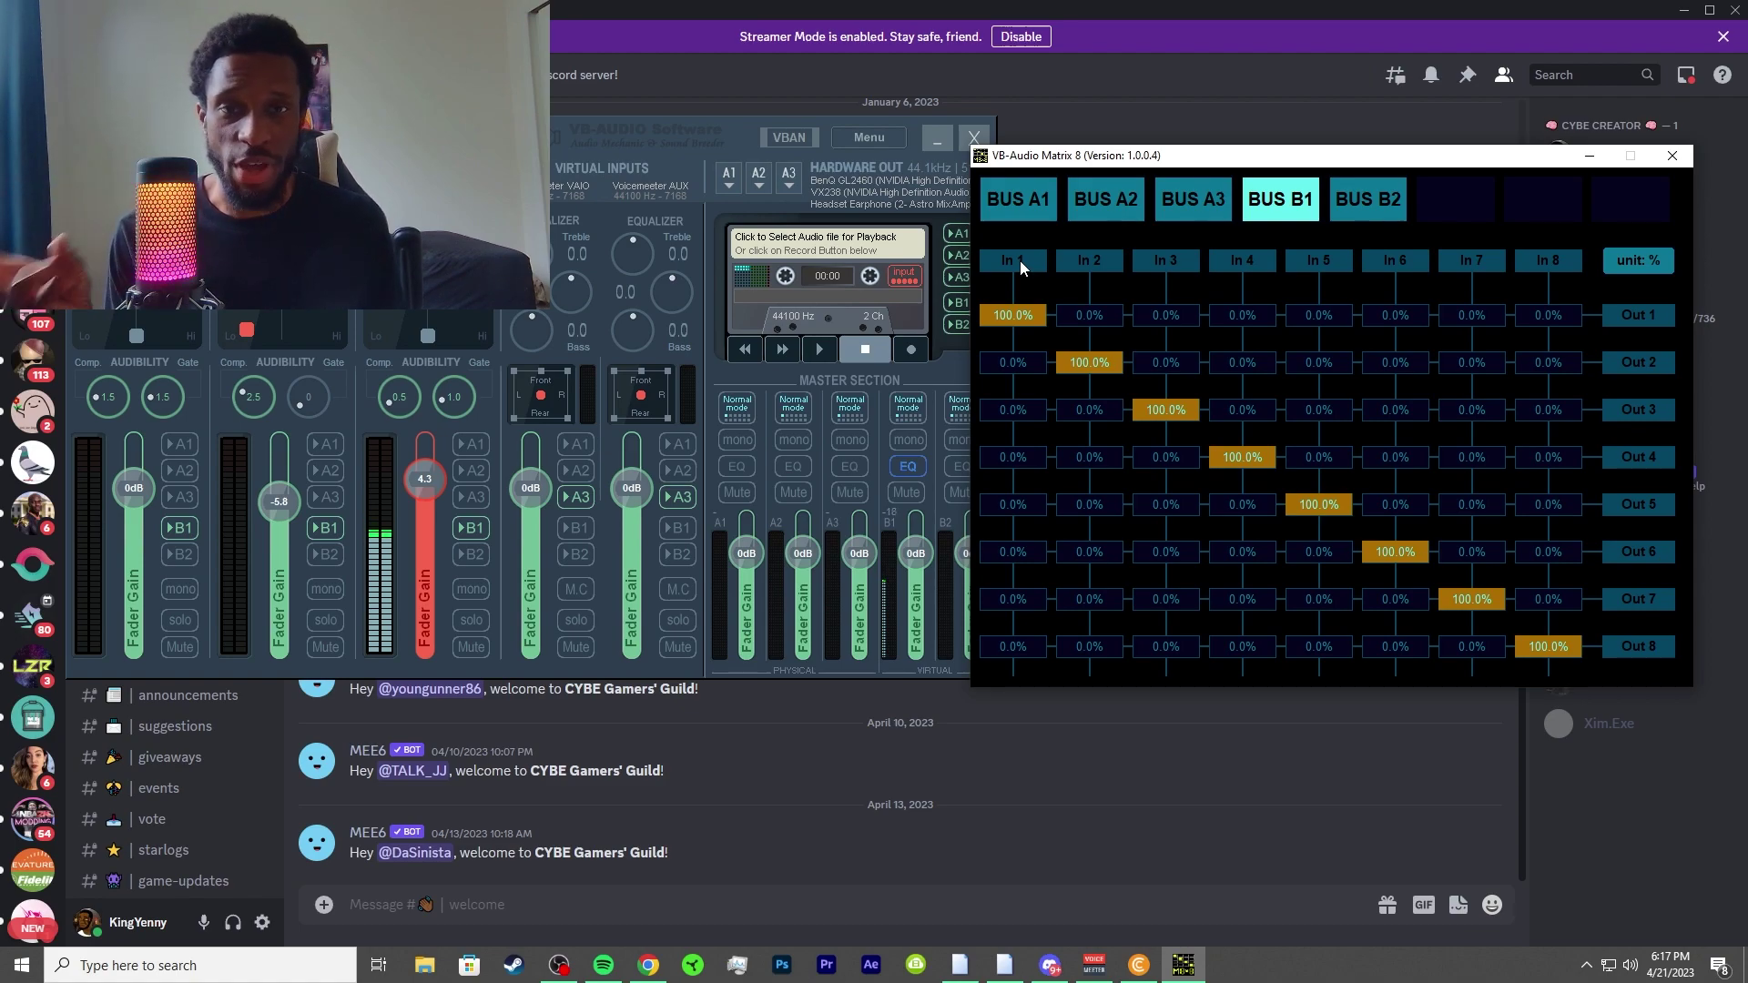
- Raise the BUS B1 gain from In 1 to Out 2 to 100%
{"action": "scroll", "coordinate": [1014, 364], "scroll_direction": "up", "scroll_amount": 2}
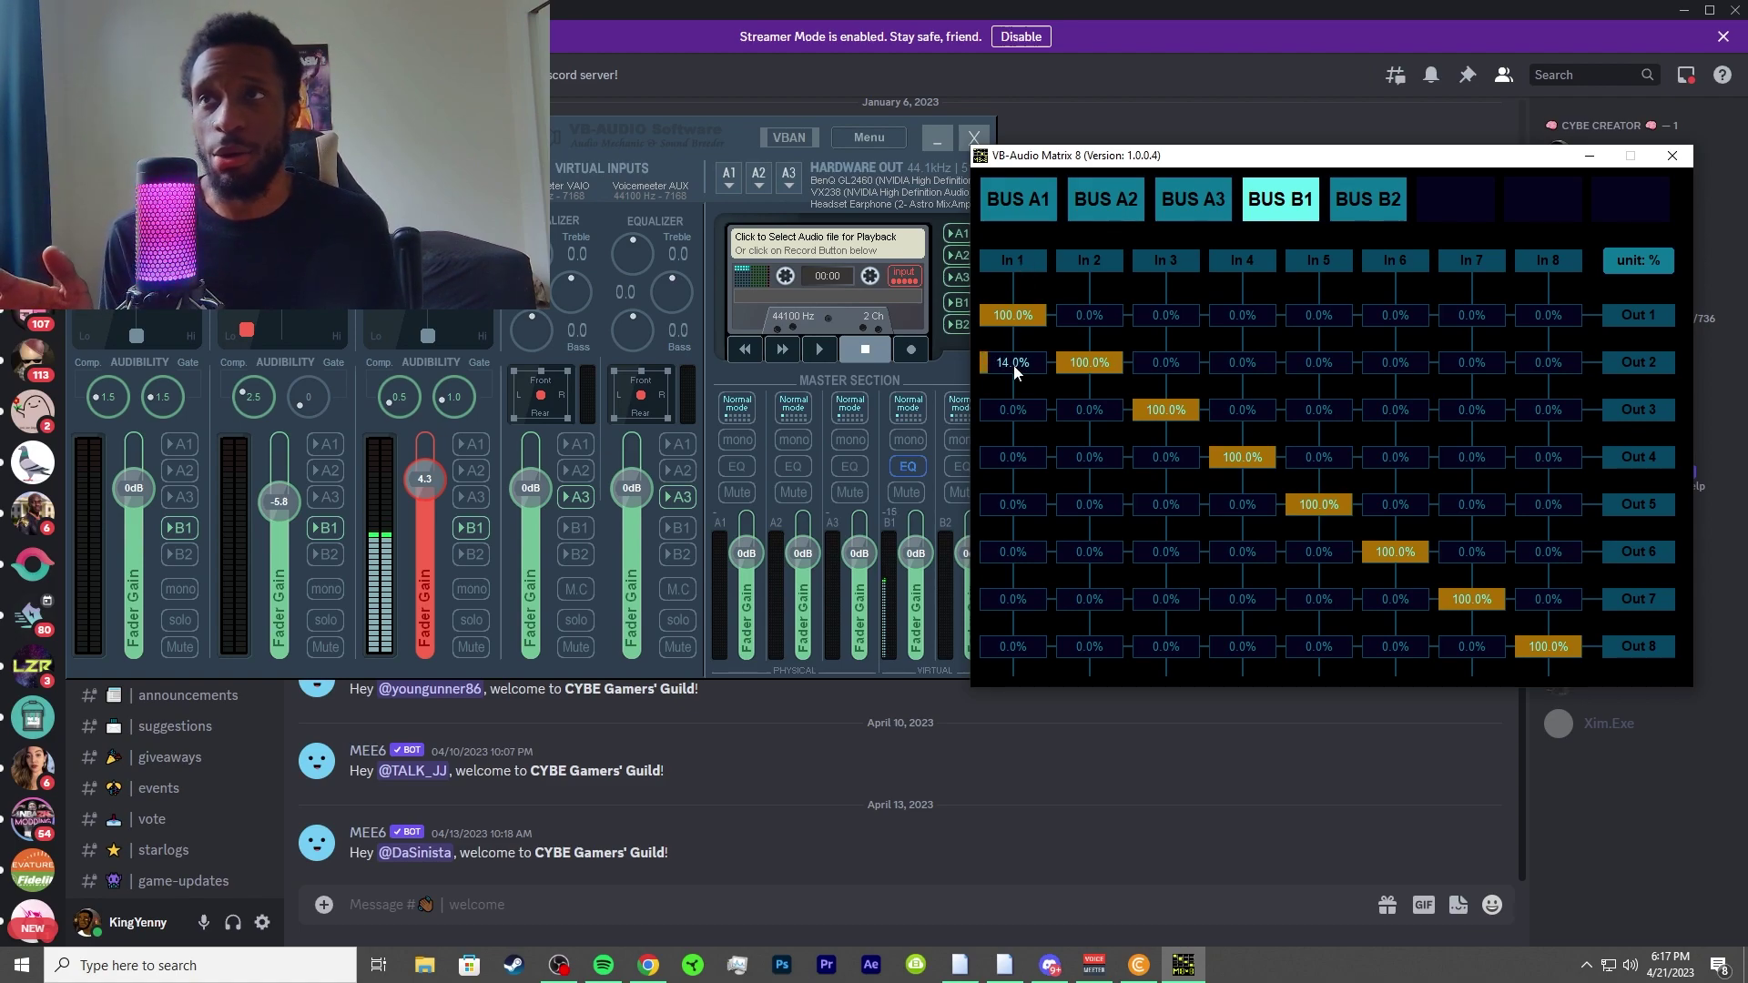
{"action": "scroll", "coordinate": [1014, 364], "scroll_direction": "up", "scroll_amount": 8}
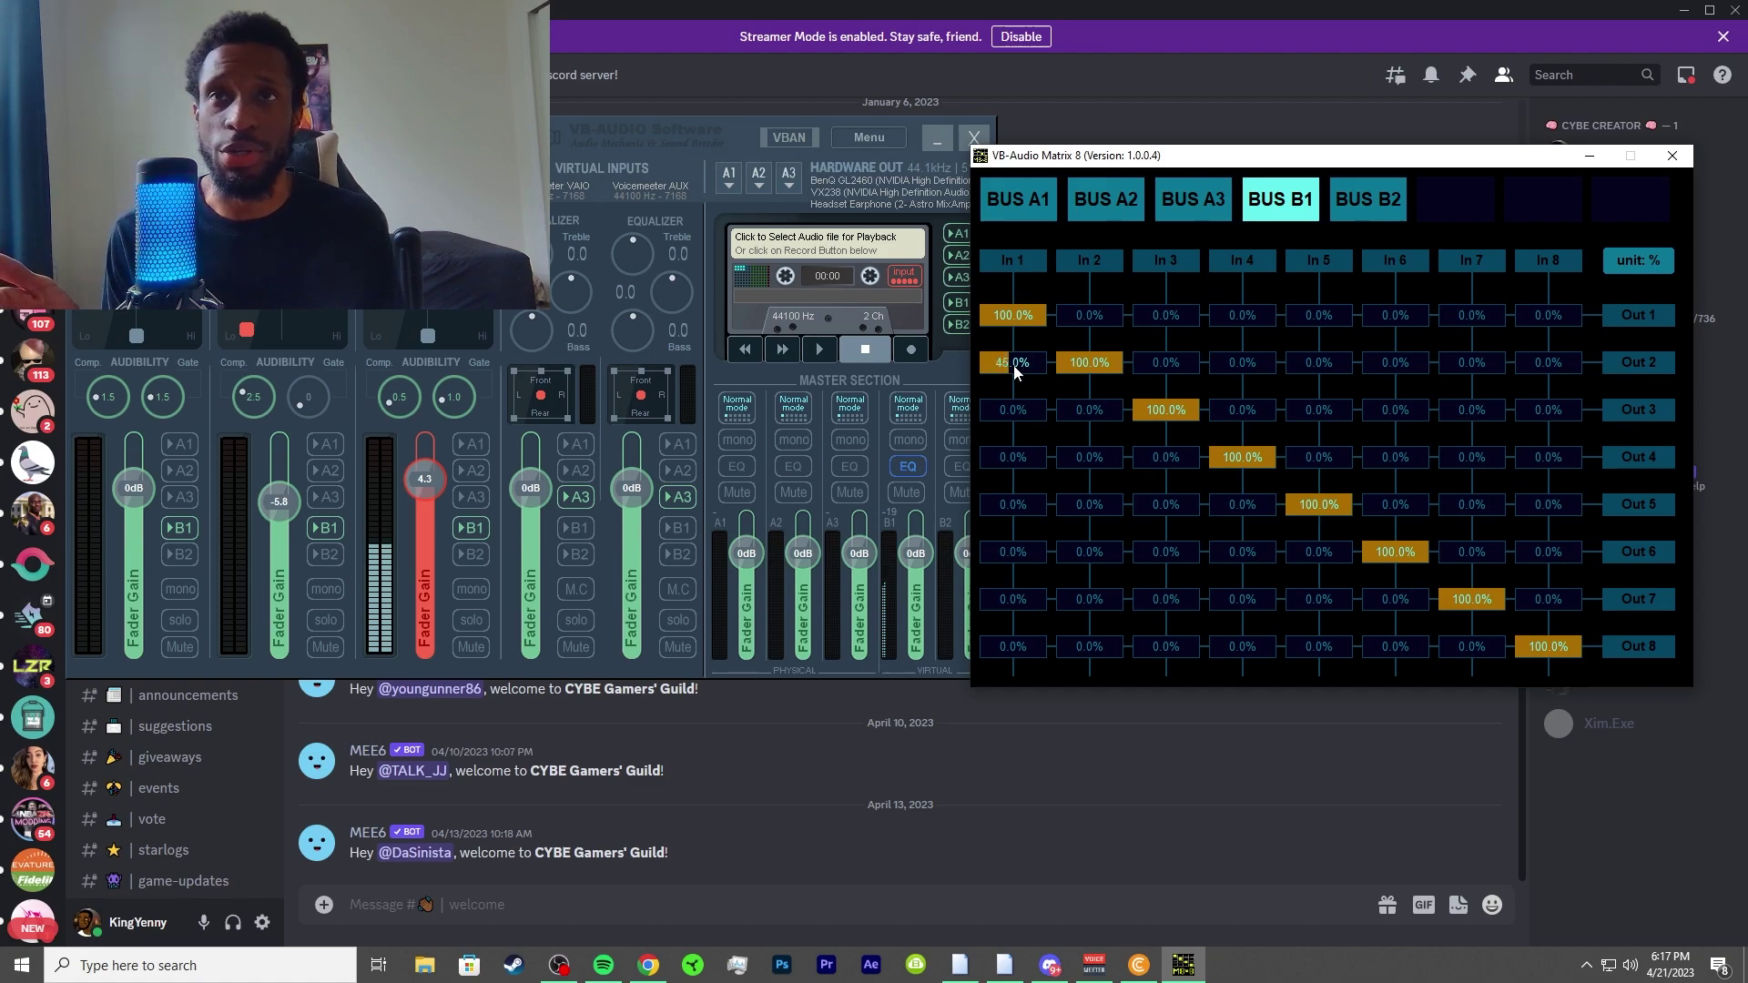
{"action": "scroll", "coordinate": [1014, 364], "scroll_direction": "up", "scroll_amount": 7}
{"action": "scroll", "coordinate": [1015, 371], "scroll_direction": "up", "scroll_amount": 4}
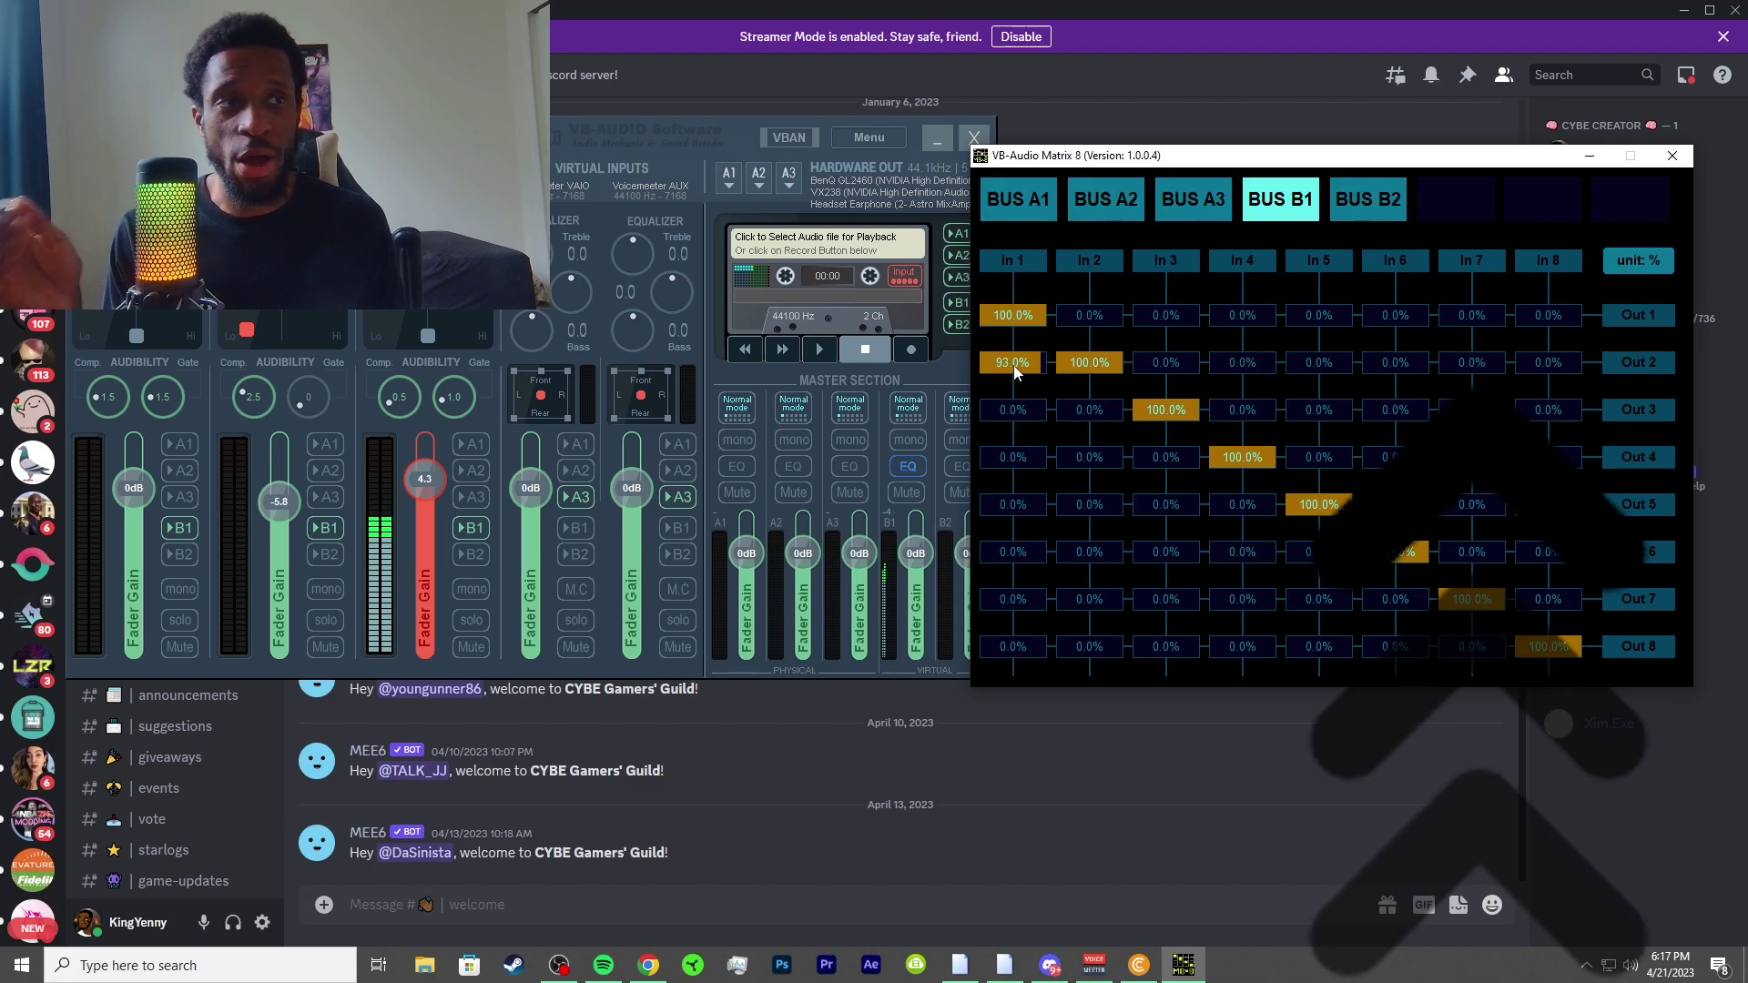
{"action": "scroll", "coordinate": [1015, 371], "scroll_direction": "up", "scroll_amount": 1}
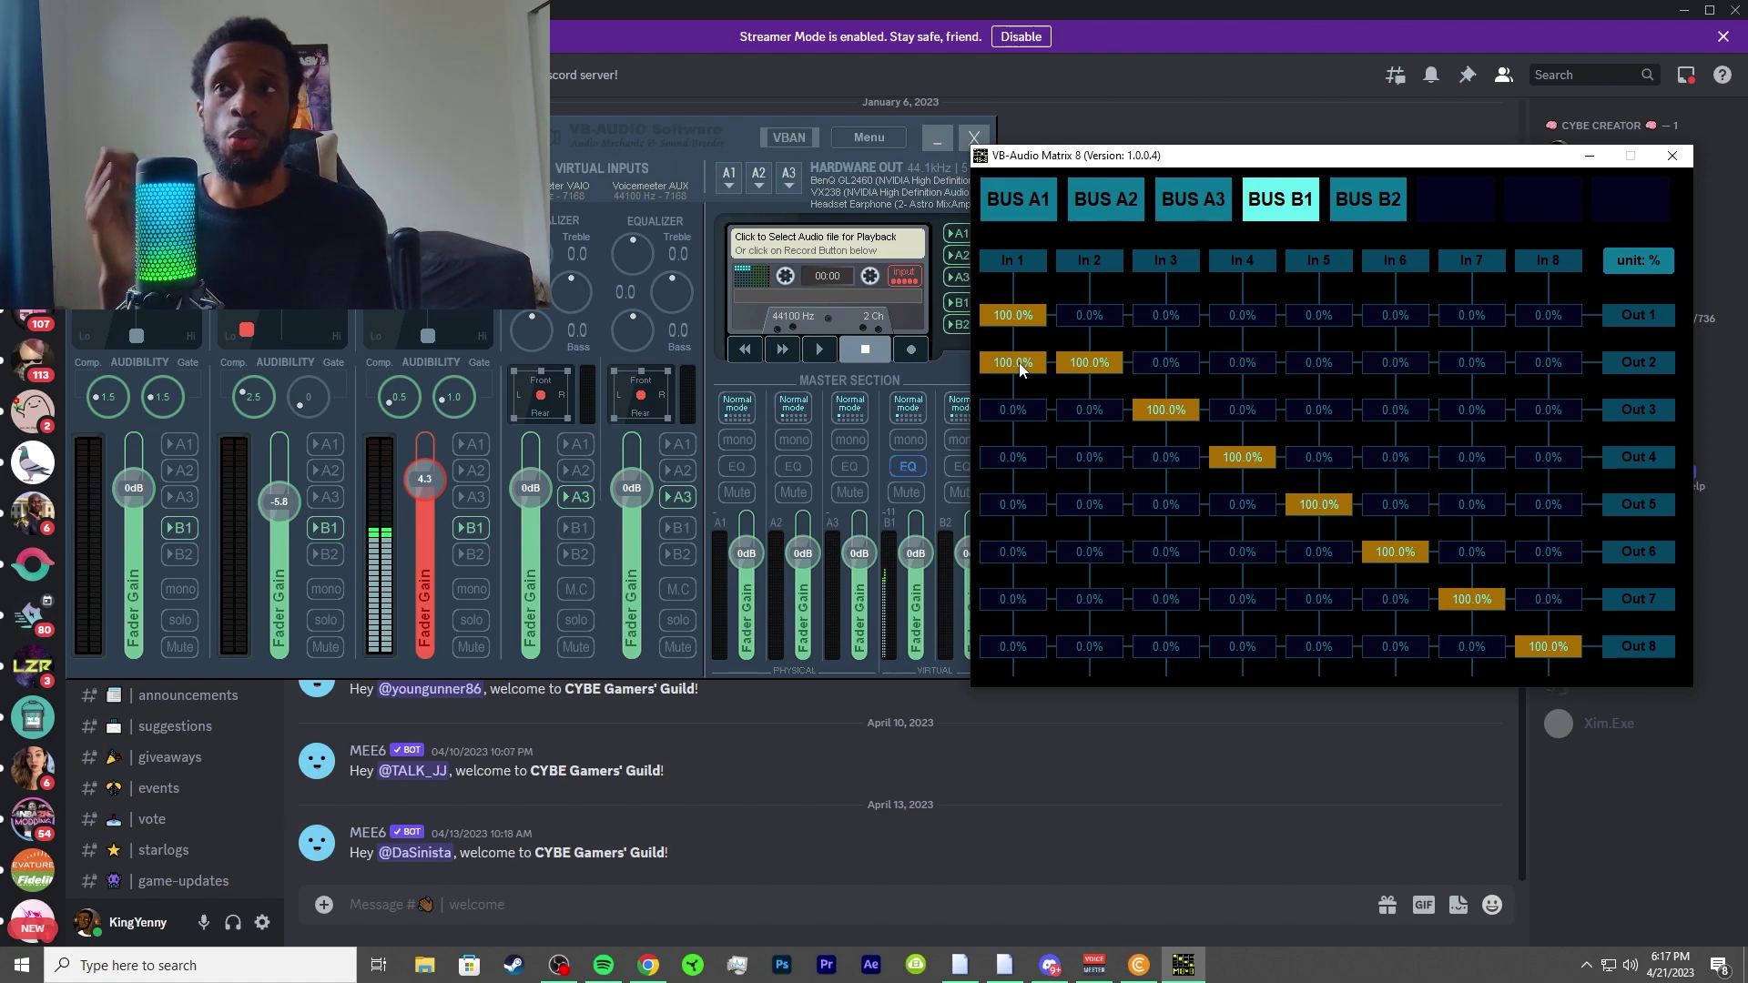
- Return the BUS B1 gain from In 1 to Out 2 to 0%
{"action": "scroll", "coordinate": [1020, 367], "scroll_direction": "down", "scroll_amount": 5}
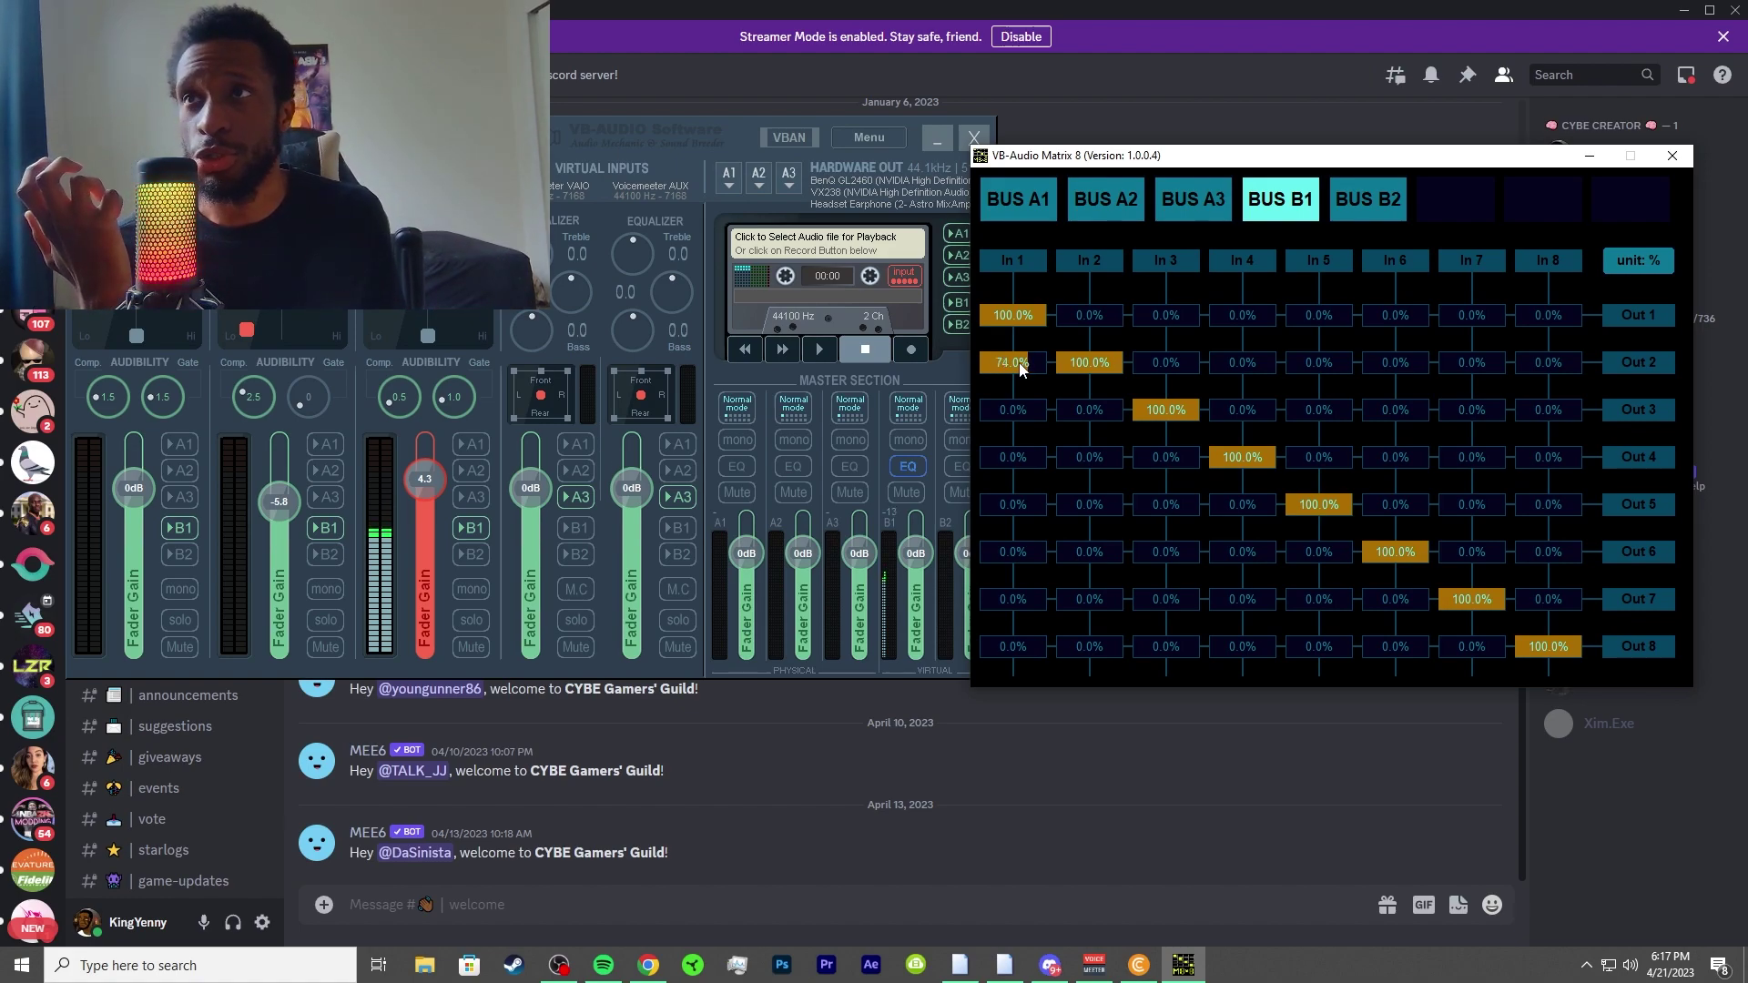
{"action": "scroll", "coordinate": [1021, 365], "scroll_direction": "down", "scroll_amount": 6}
{"action": "scroll", "coordinate": [1019, 363], "scroll_direction": "down", "scroll_amount": 8}
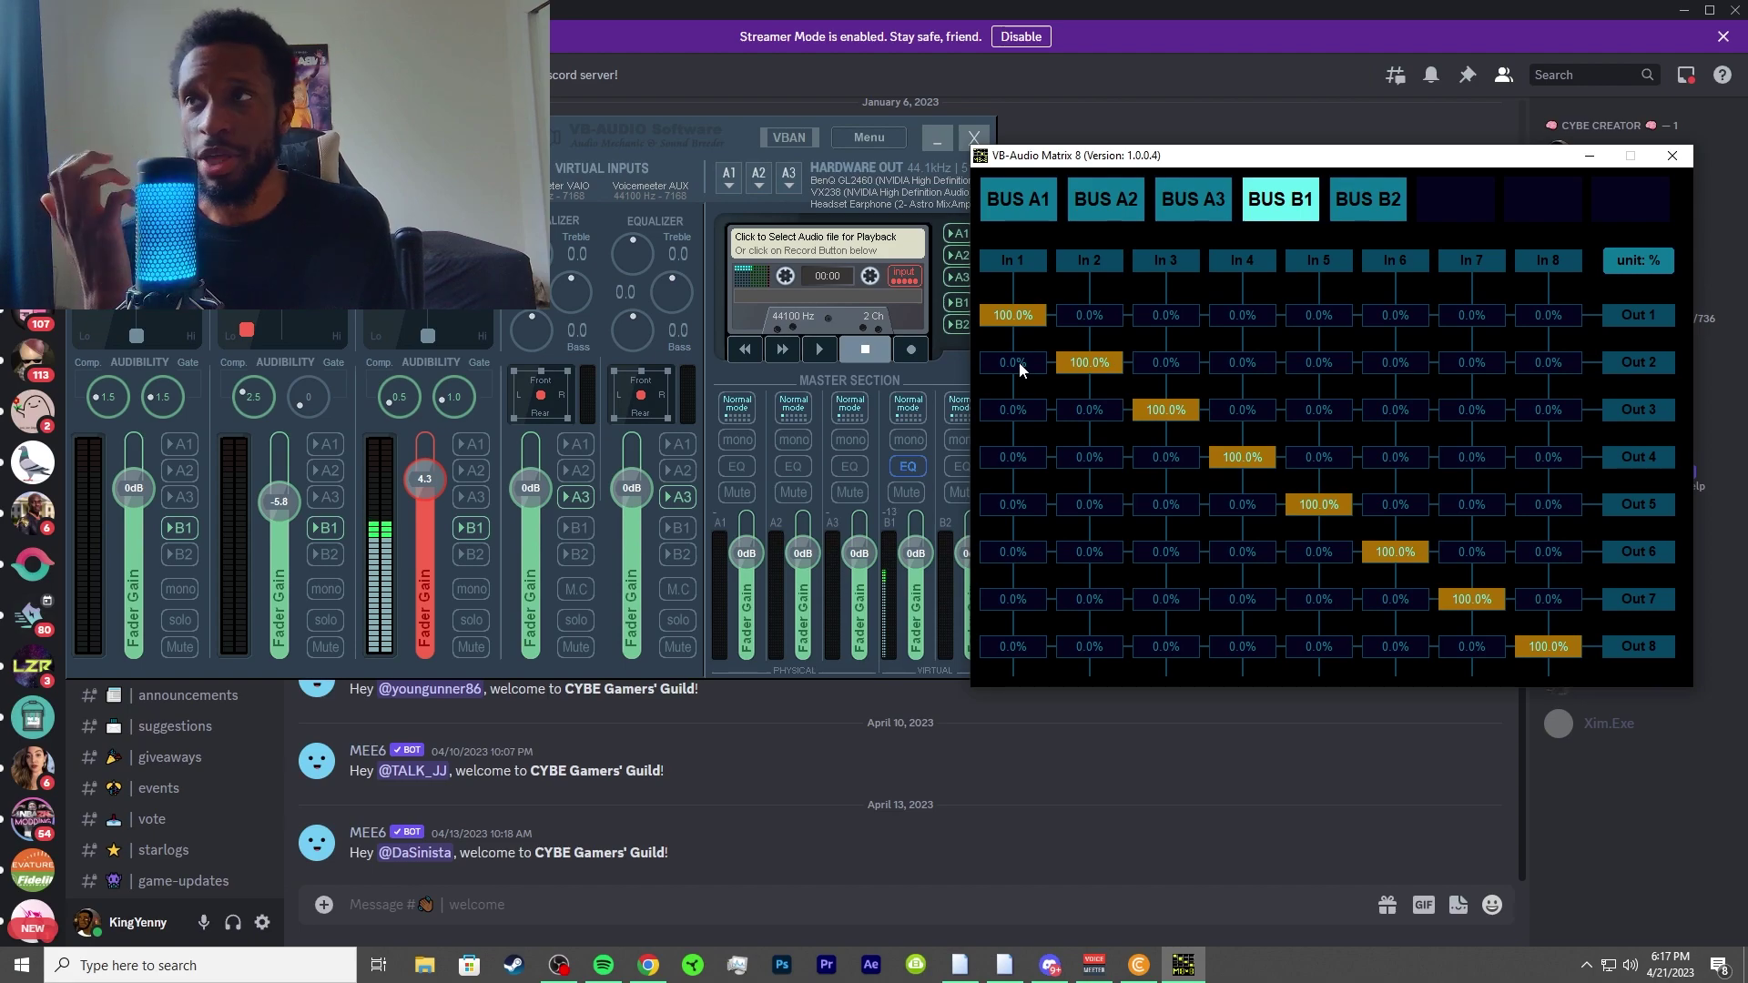
- Compare the routing grids of BUS A3 and BUS B1, finishing with BUS A3 selected
{"action": "left_click", "coordinate": [1183, 204]}
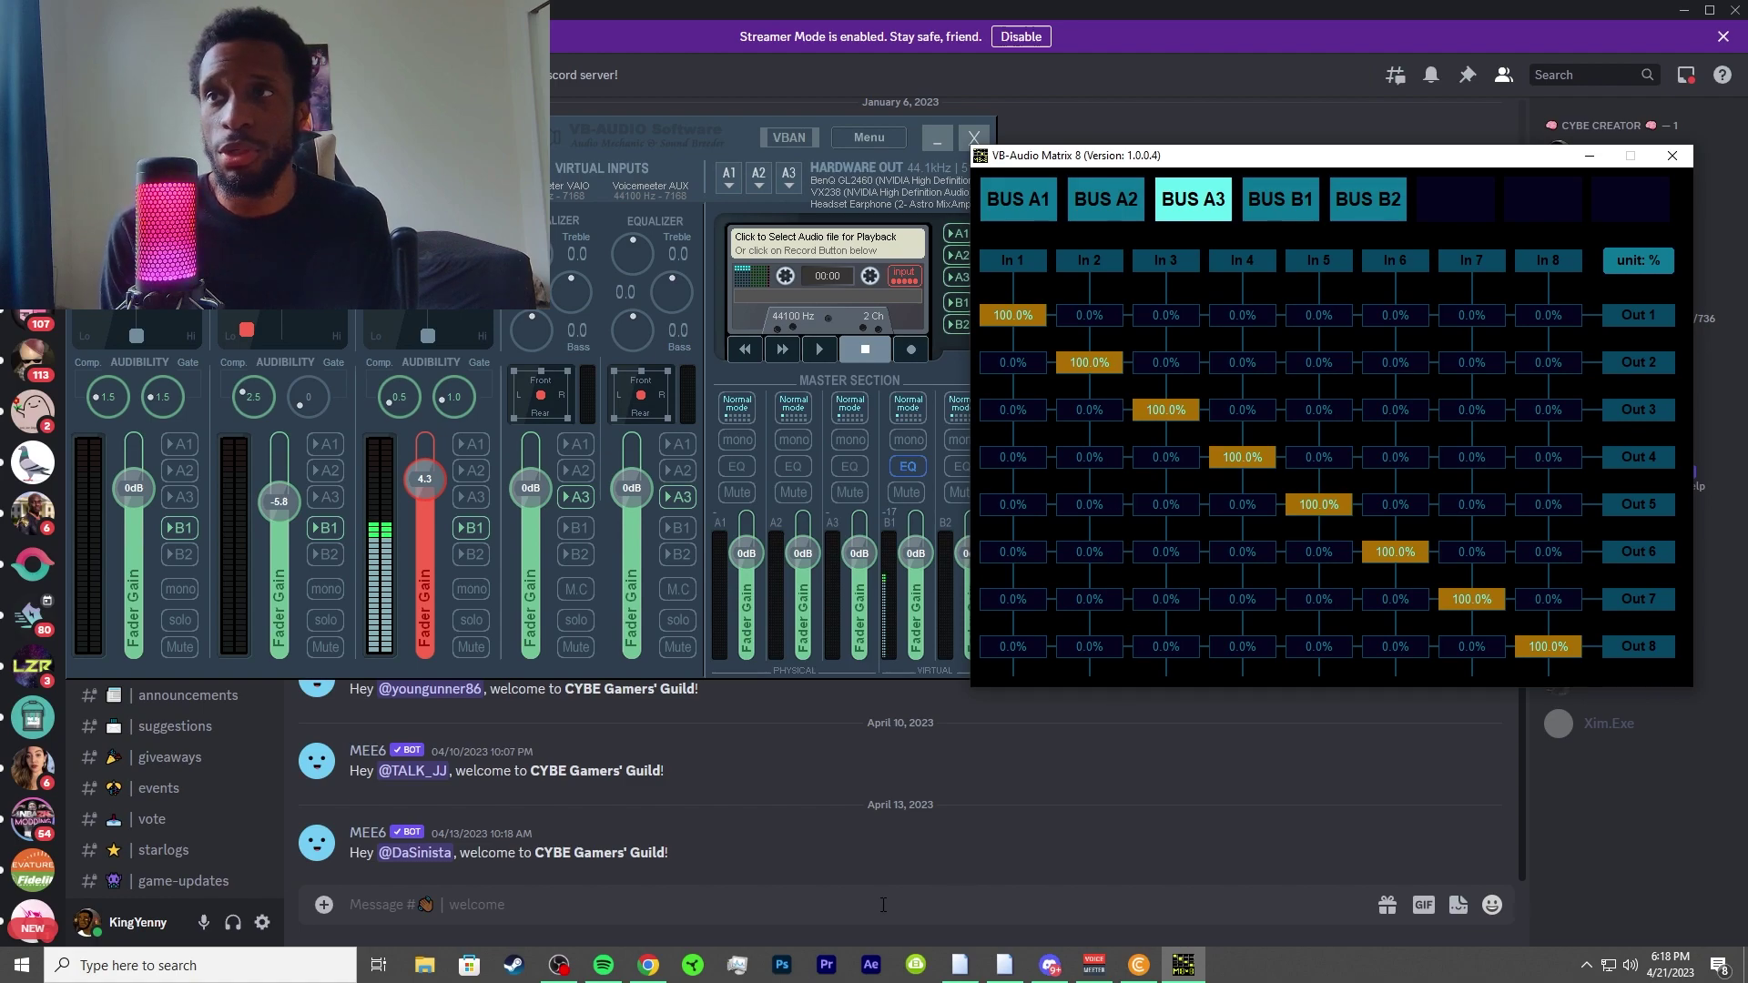
{"action": "left_click", "coordinate": [650, 973]}
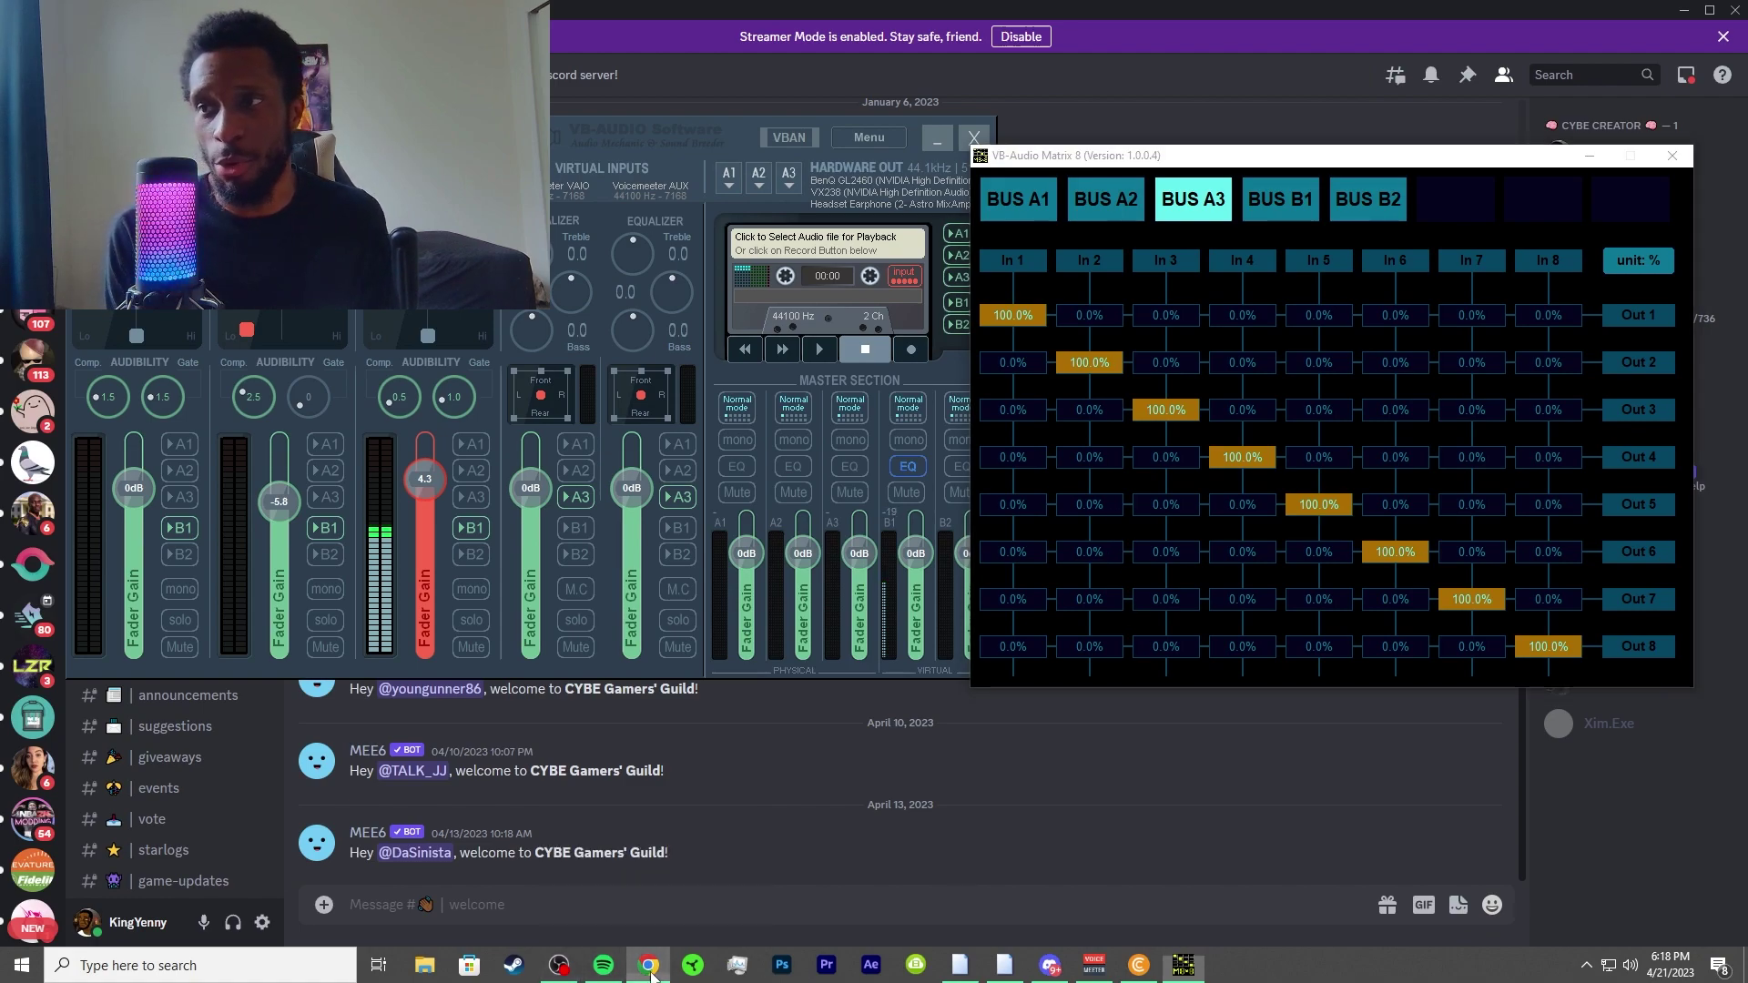
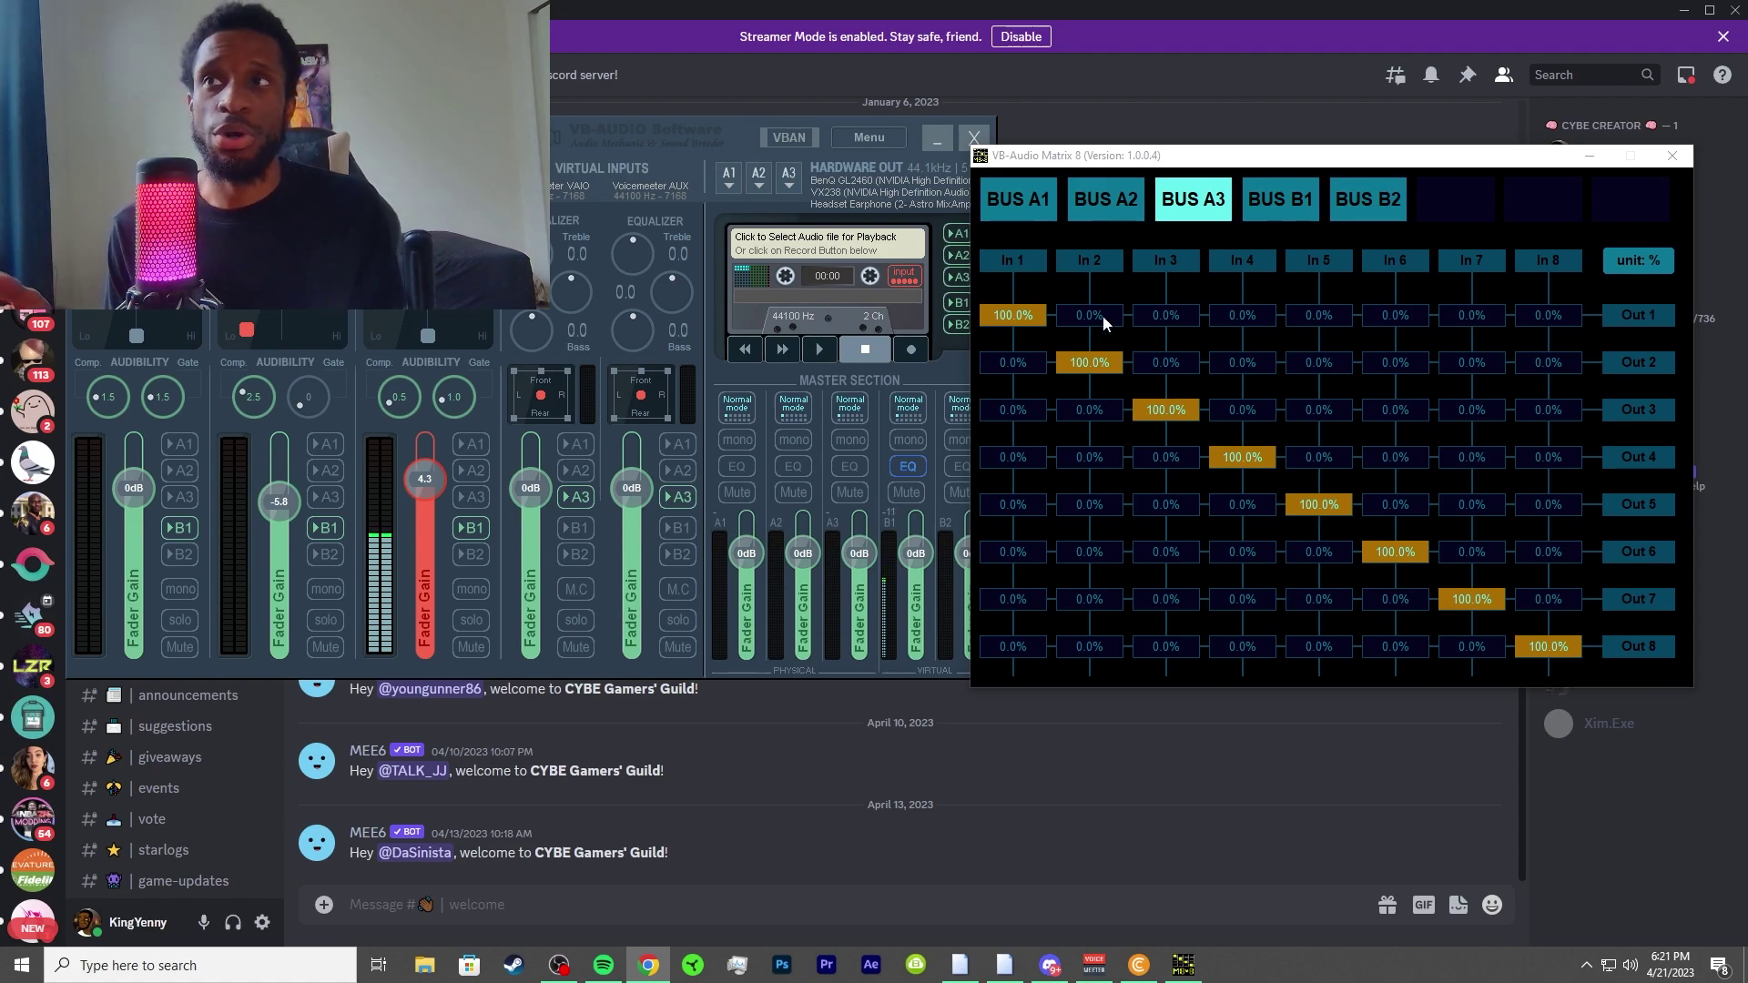
{"action": "left_click", "coordinate": [1293, 213]}
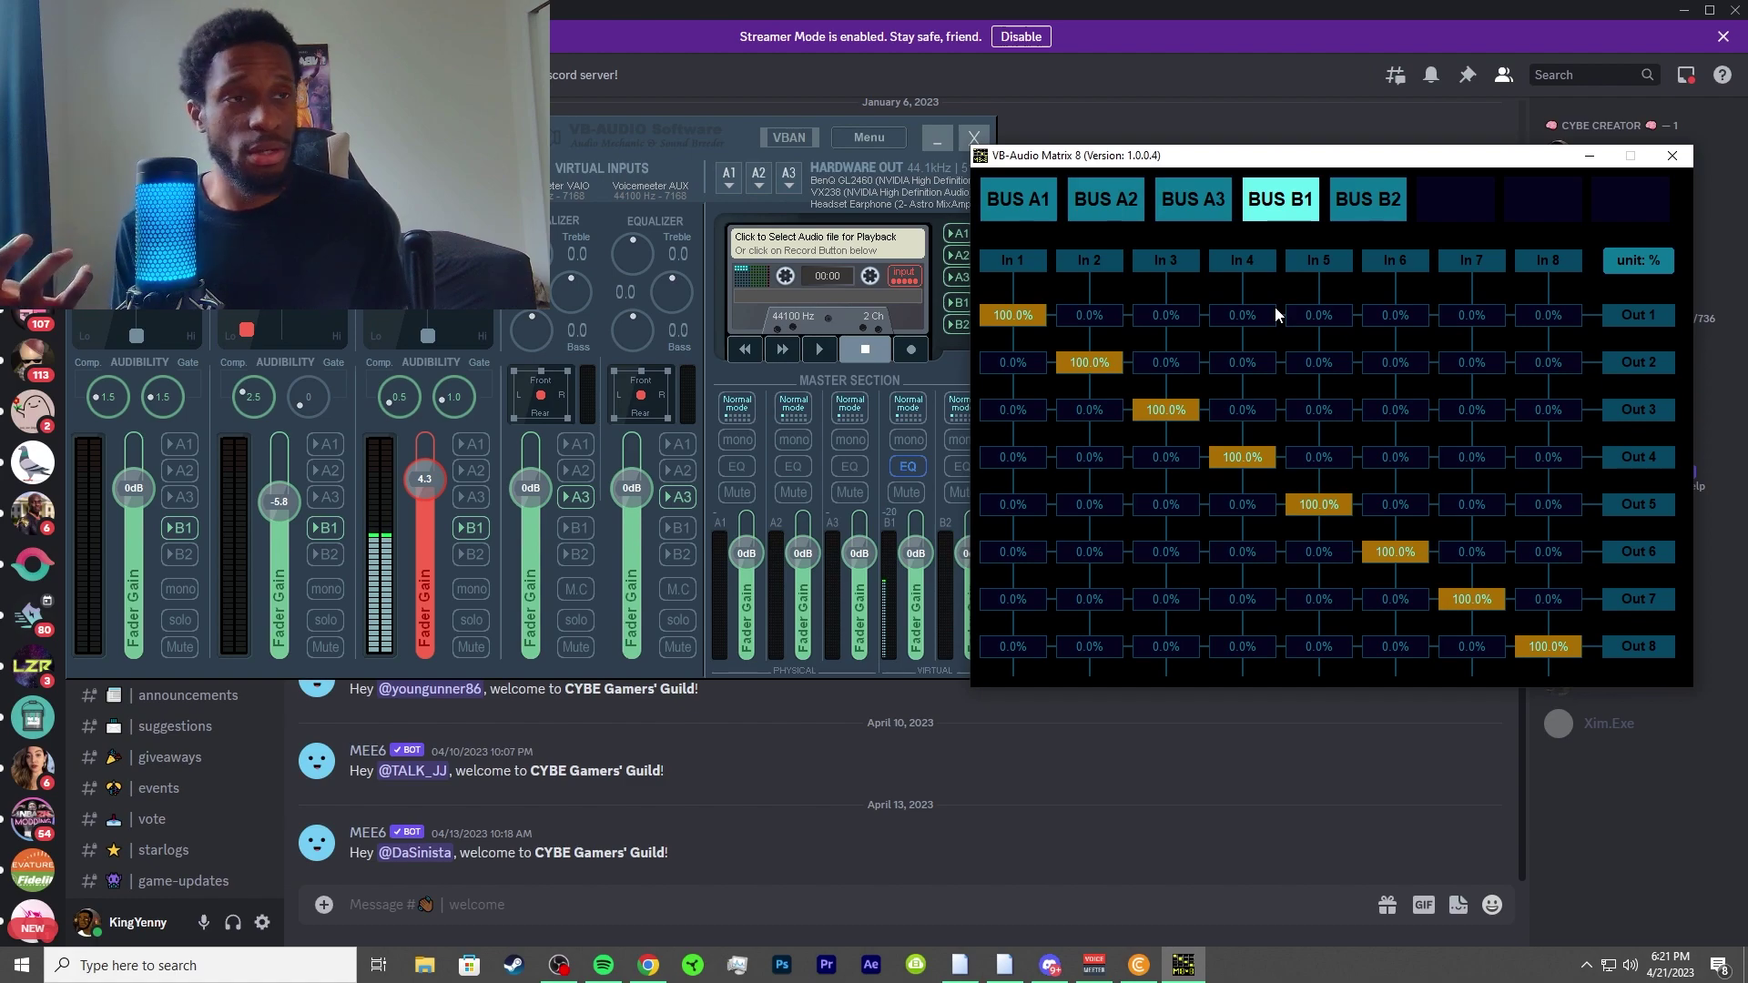
{"action": "key", "text": "alt+Tab"}
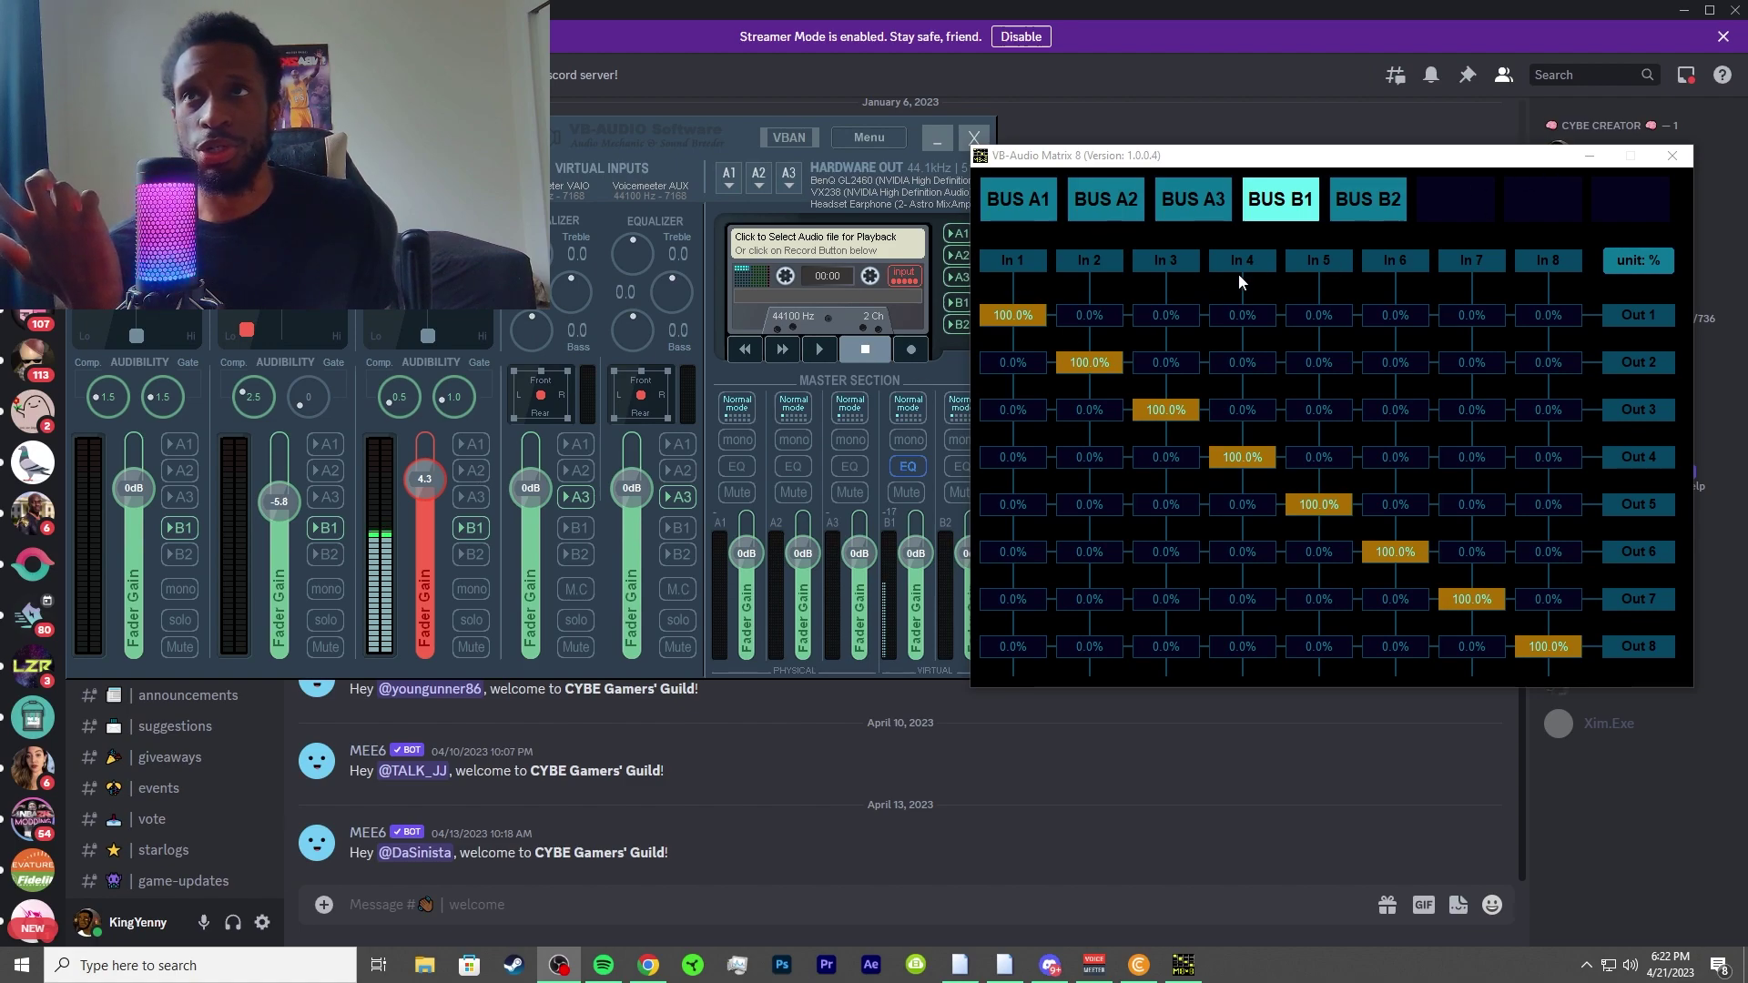
{"action": "left_click", "coordinate": [1208, 203]}
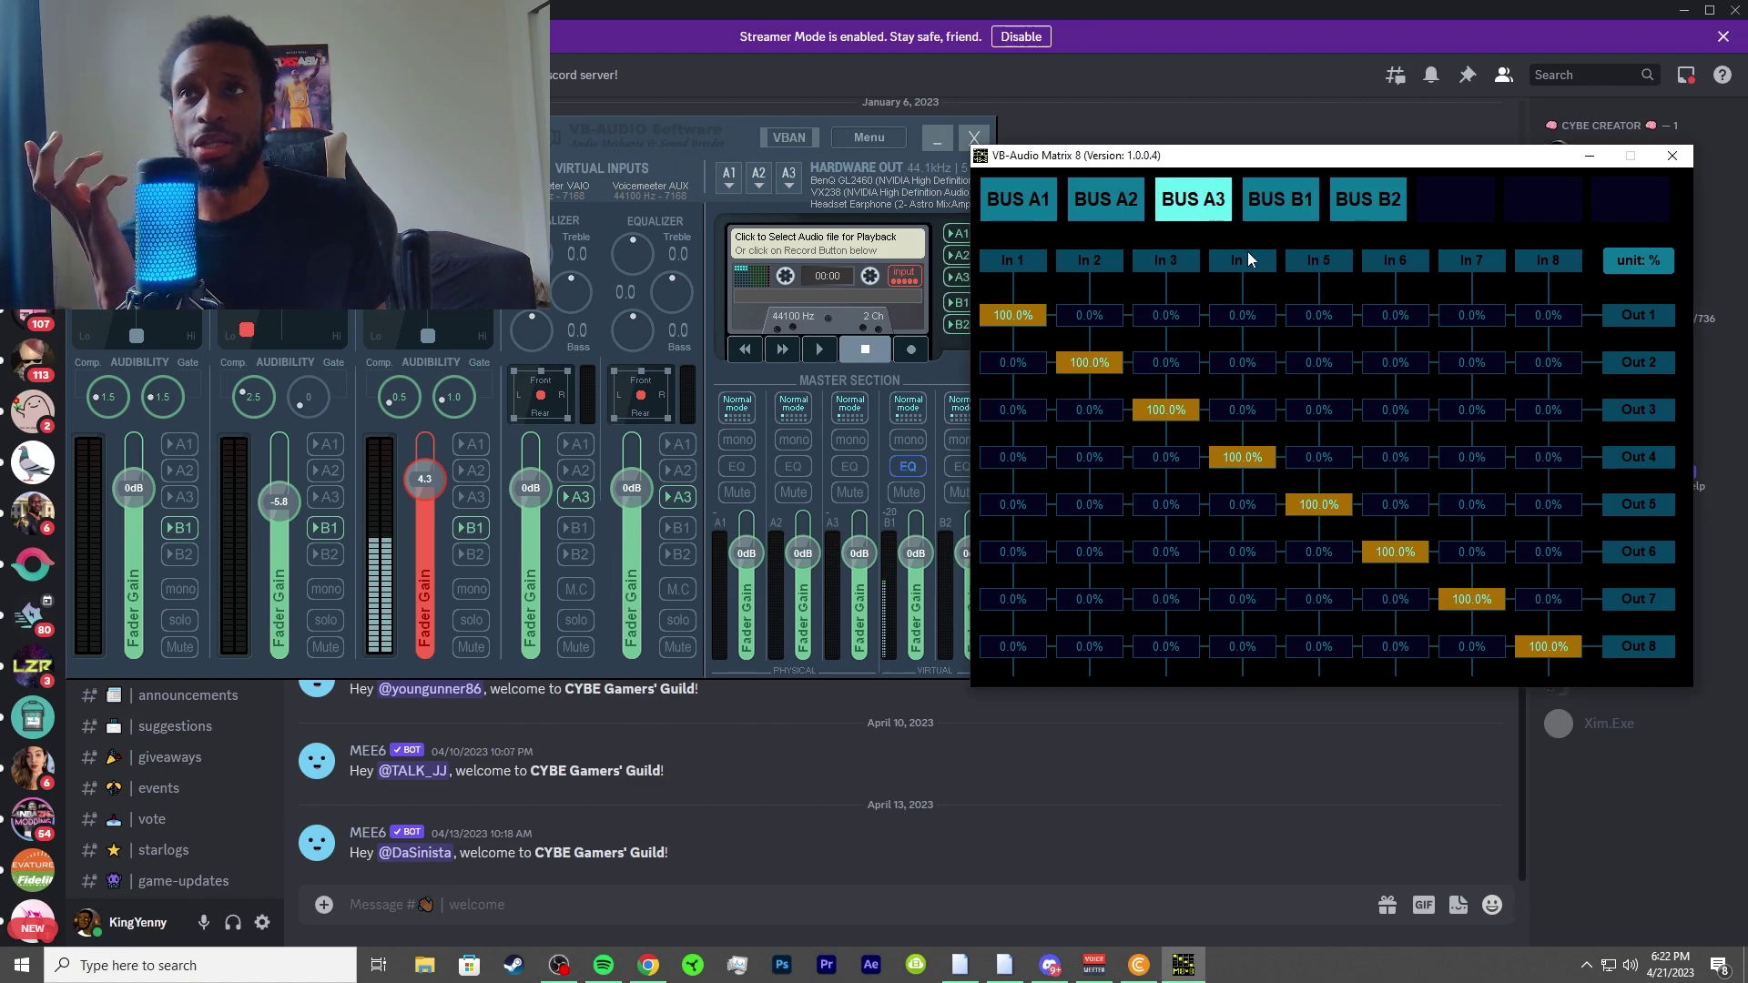